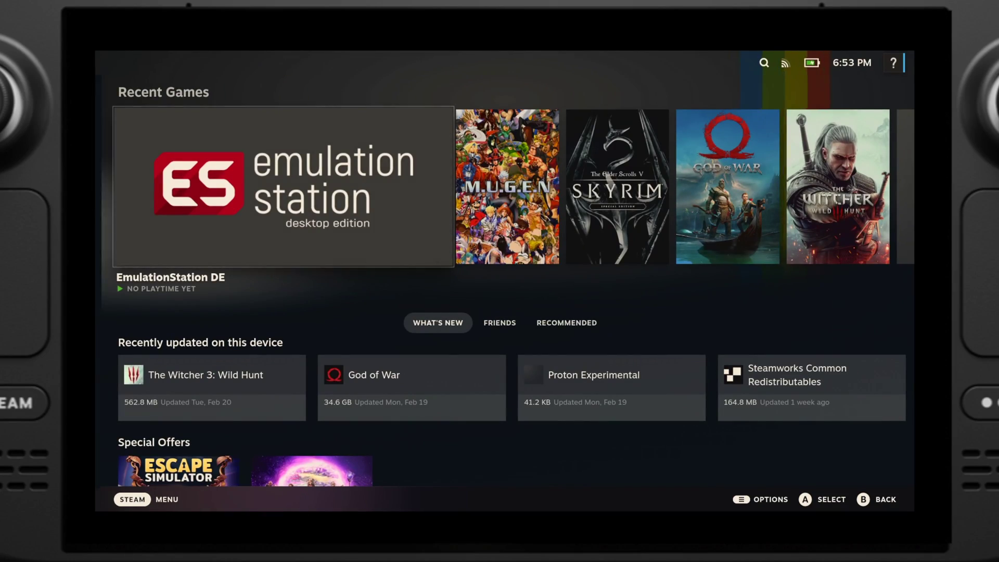
Use the Steam menu's Power options to switch the Deck to Desktop Mode
{"action": "key", "text": "Down"}
{"action": "key", "text": "Down"}
{"action": "key", "text": "Down"}
{"action": "key", "text": "Down"}
{"action": "key", "text": "Return"}
{"action": "key", "text": "Down"}
{"action": "key", "text": "Down"}
{"action": "key", "text": "Down"}
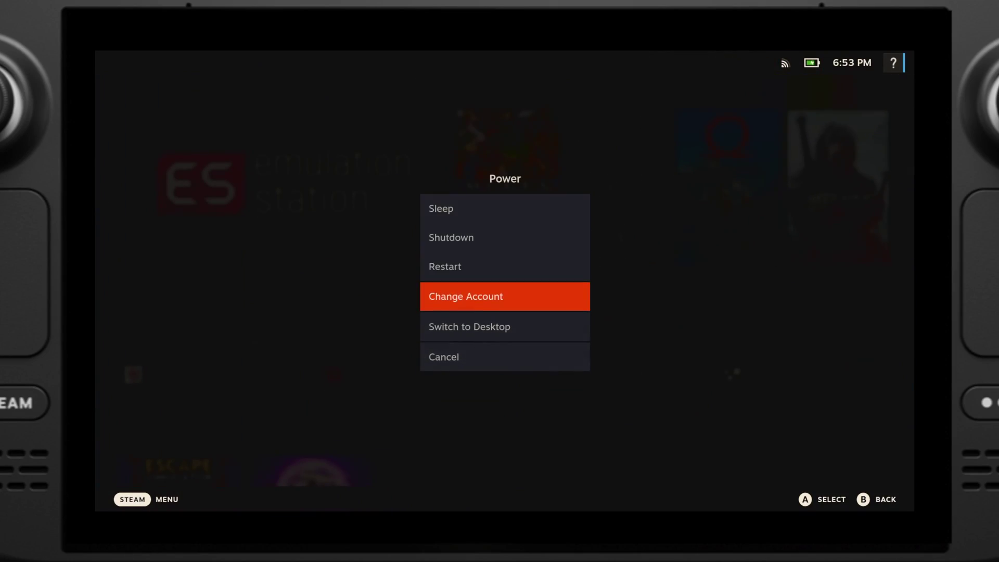
{"action": "key", "text": "Down"}
{"action": "key", "text": "Return"}
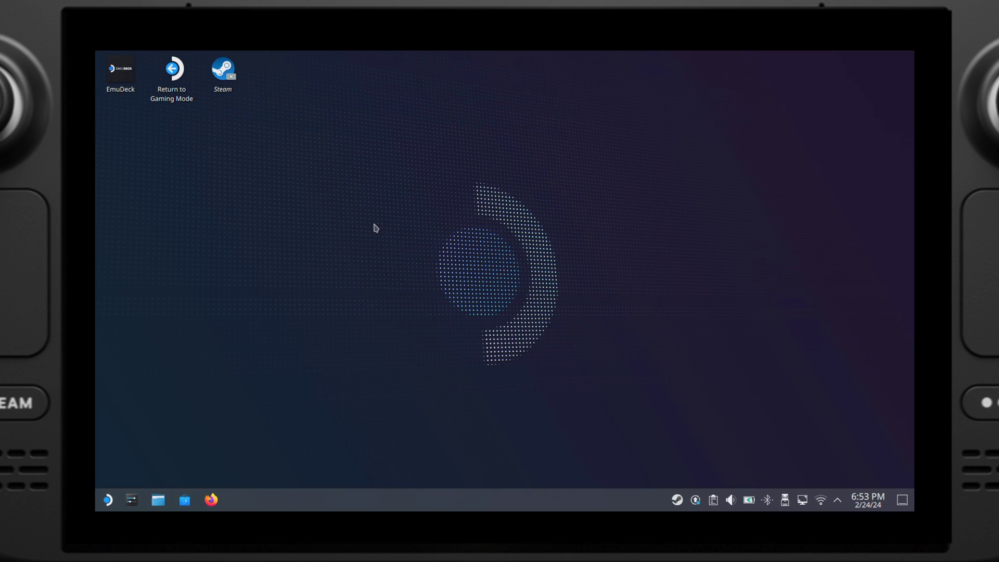
Add a God of War desktop shortcut from the Steam library, then close Steam
{"action": "double_click", "coordinate": [245, 82]}
{"action": "mouse_move", "coordinate": [379, 132]}
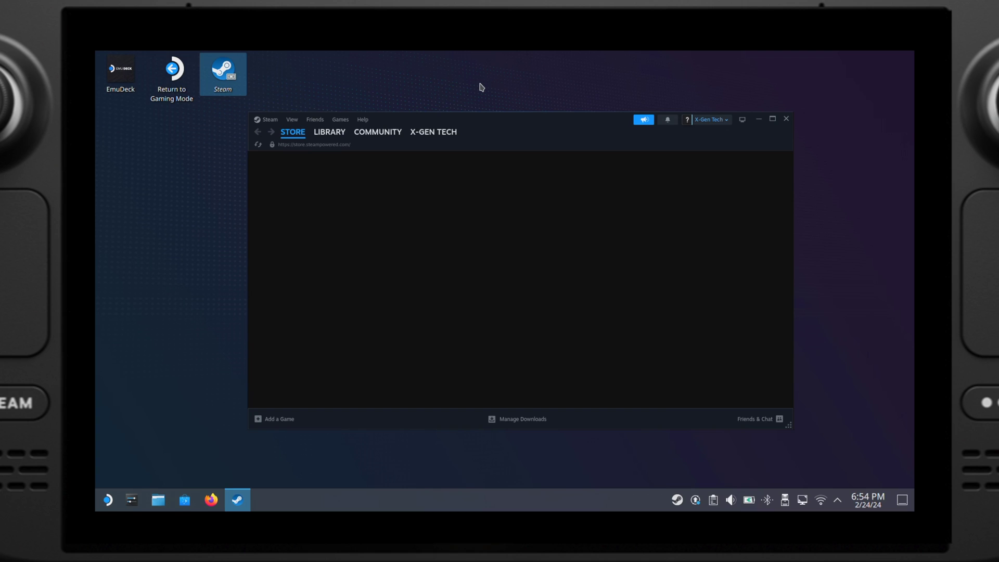
{"action": "left_click", "coordinate": [334, 131]}
{"action": "left_click", "coordinate": [296, 248]}
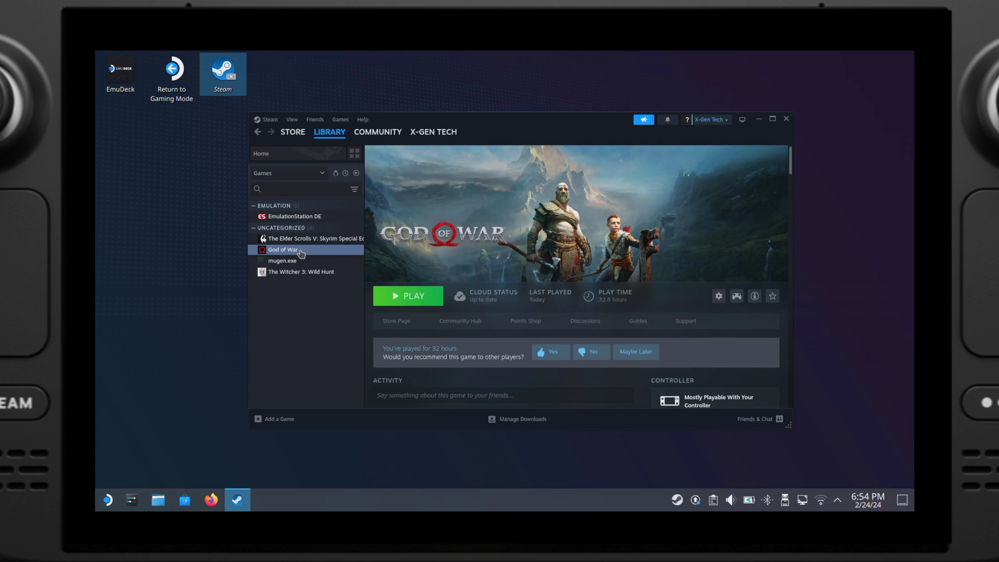
{"action": "right_click", "coordinate": [301, 253]}
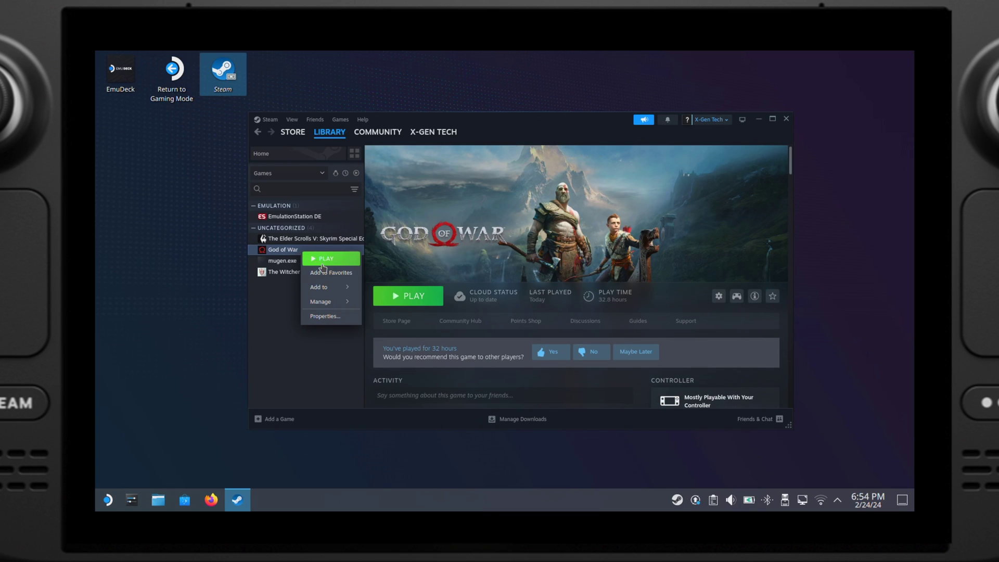
{"action": "mouse_move", "coordinate": [321, 302]}
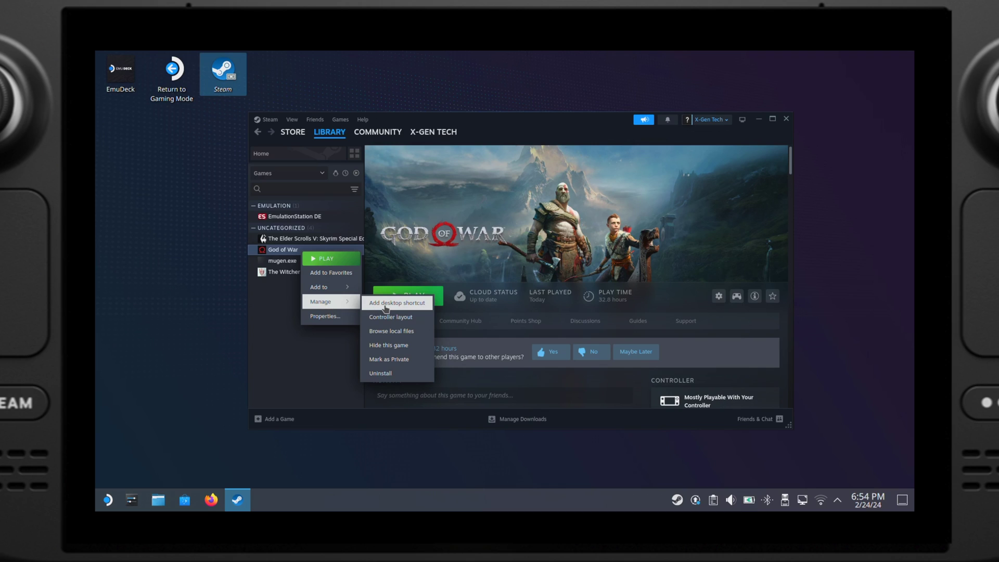
{"action": "left_click", "coordinate": [385, 308]}
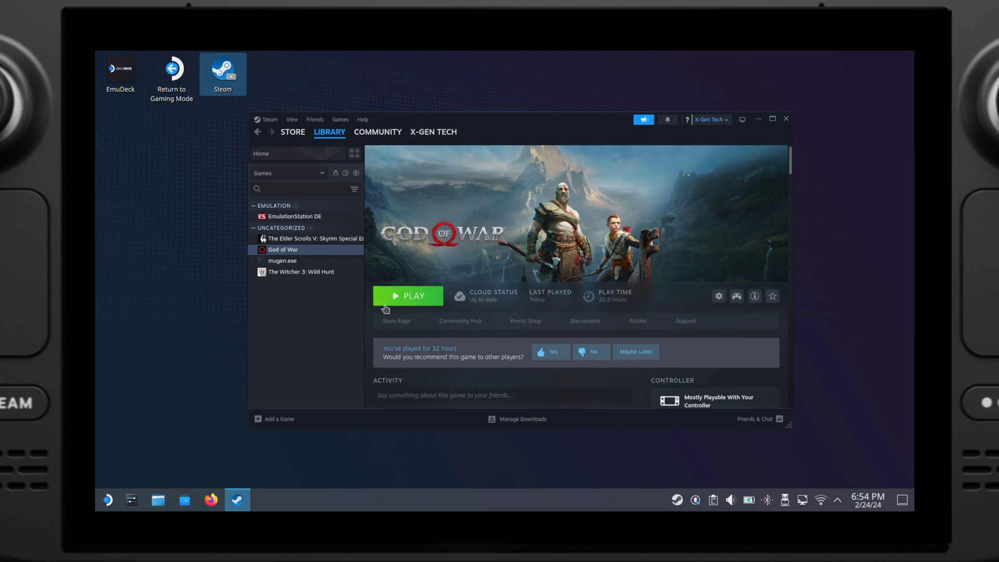
{"action": "left_click", "coordinate": [786, 120]}
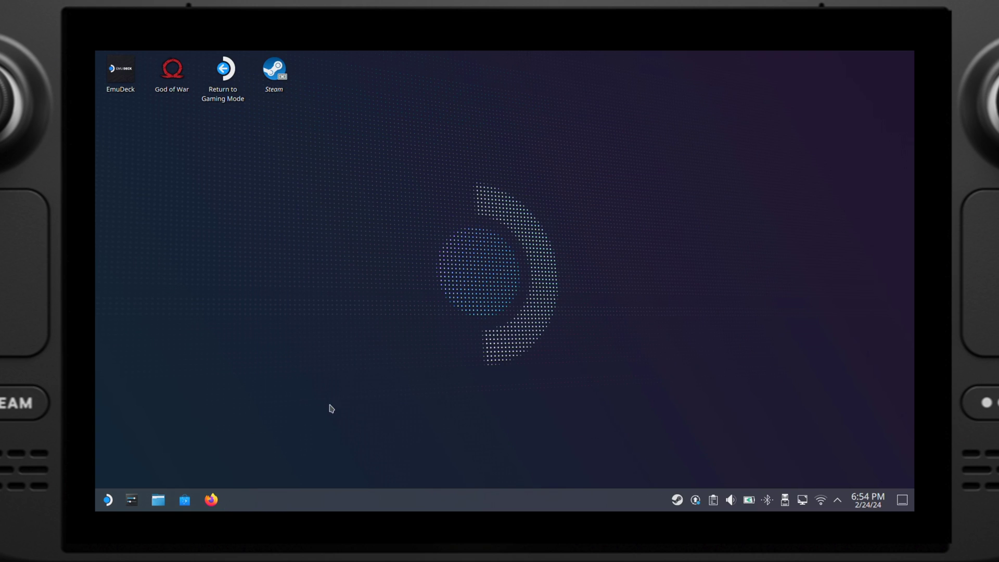
In Dolphin, browse to primary > Emulation > roms > desktop
{"action": "left_click", "coordinate": [158, 499]}
{"action": "double_click", "coordinate": [302, 59]}
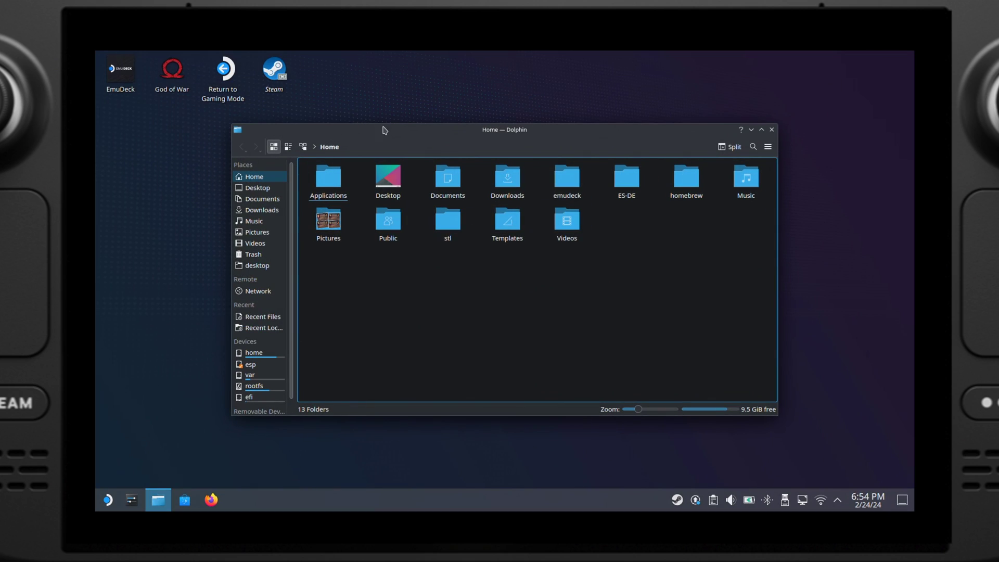
{"action": "scroll", "coordinate": [288, 296], "scroll_direction": "down", "scroll_amount": 1}
{"action": "left_click", "coordinate": [256, 408]}
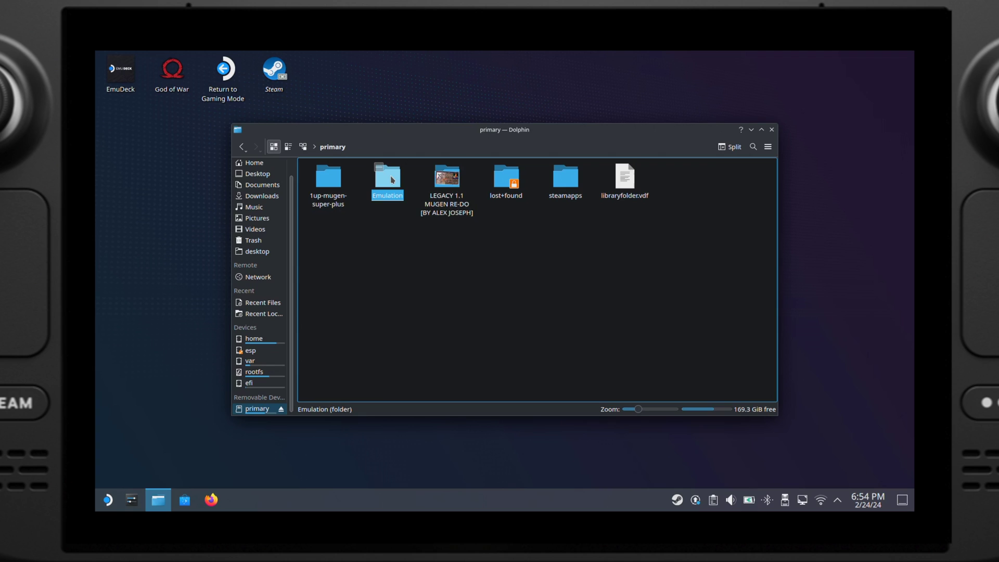
{"action": "double_click", "coordinate": [387, 178]}
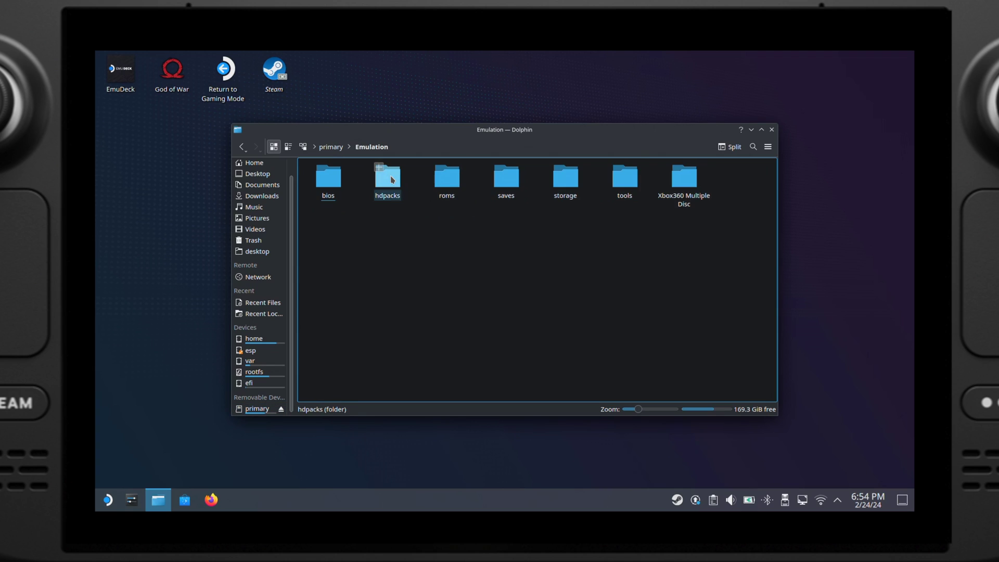
{"action": "double_click", "coordinate": [440, 182]}
{"action": "scroll", "coordinate": [439, 183], "scroll_direction": "down", "scroll_amount": 2}
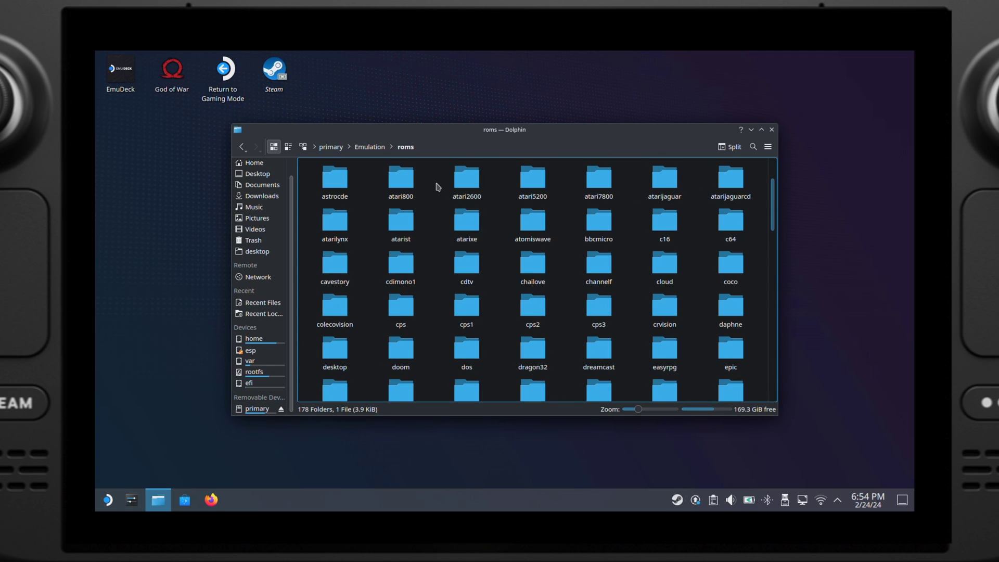
{"action": "left_click", "coordinate": [348, 352]}
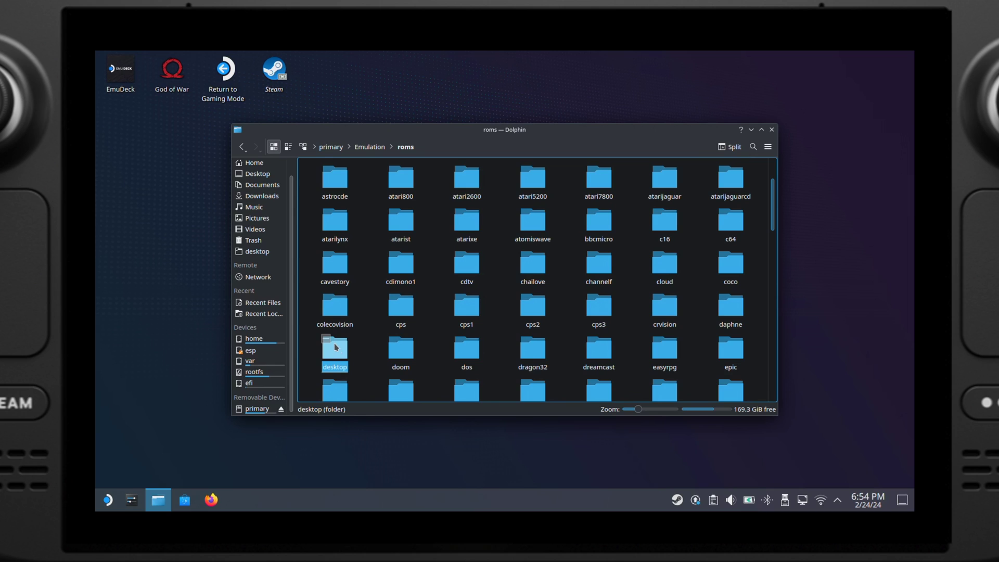
{"action": "double_click", "coordinate": [337, 349]}
Move the God of War shortcut into the desktop folder and return to Gaming Mode
{"action": "left_click_drag", "start_coordinate": [172, 73], "coordinate": [382, 254]}
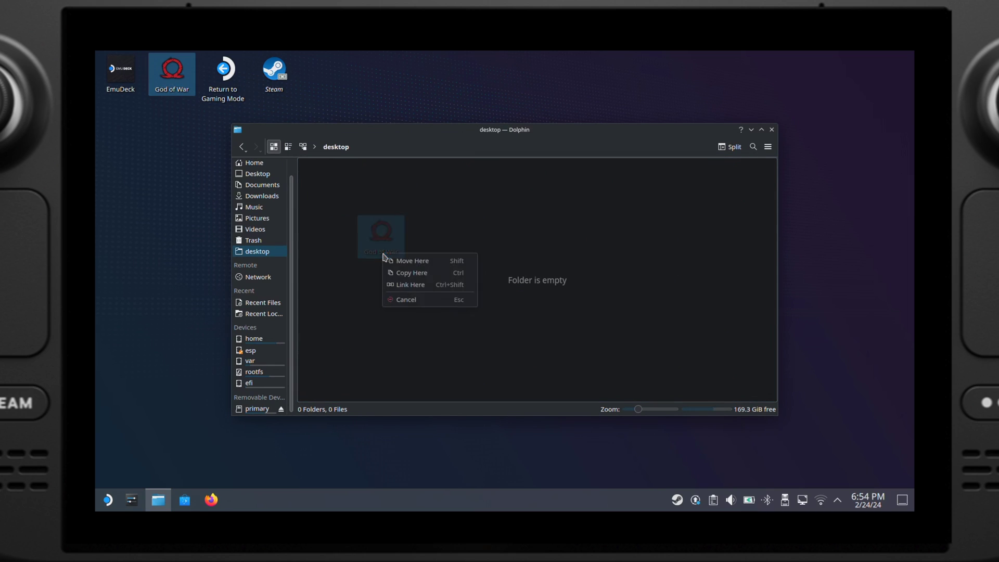
{"action": "left_click", "coordinate": [415, 262]}
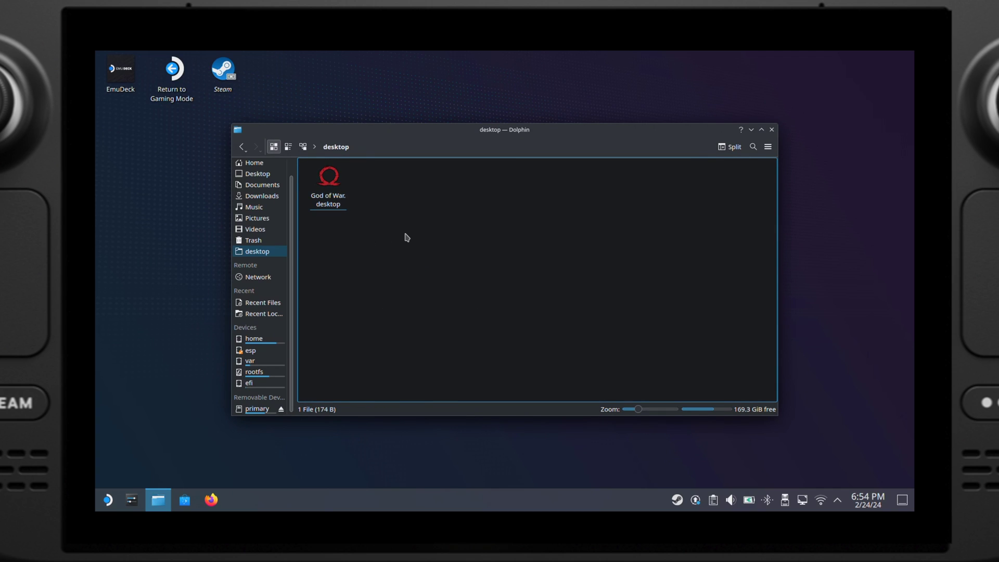
{"action": "left_click", "coordinate": [175, 84]}
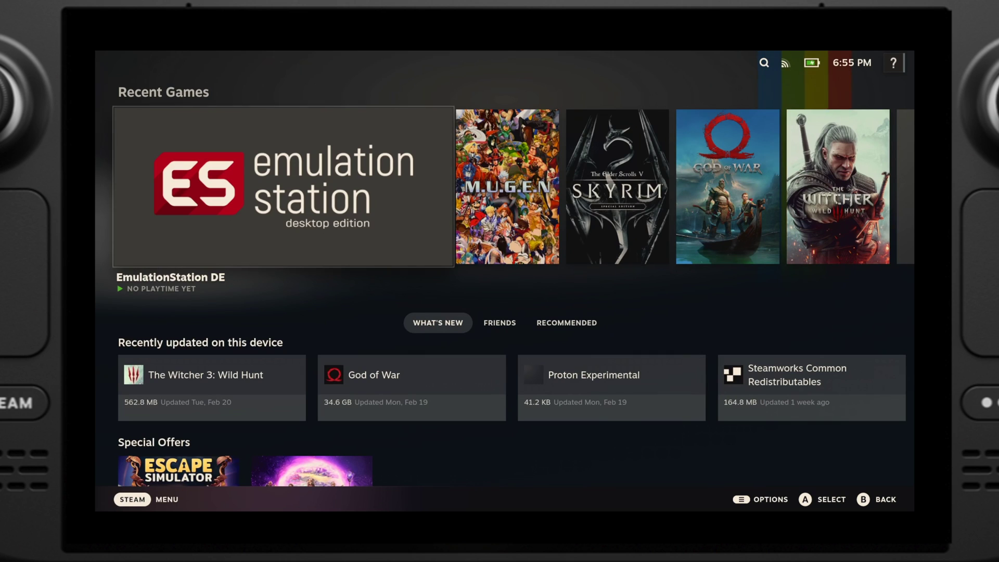
Open EmulationStation DE's Desktop system and start God of War
{"action": "key", "text": "Return"}
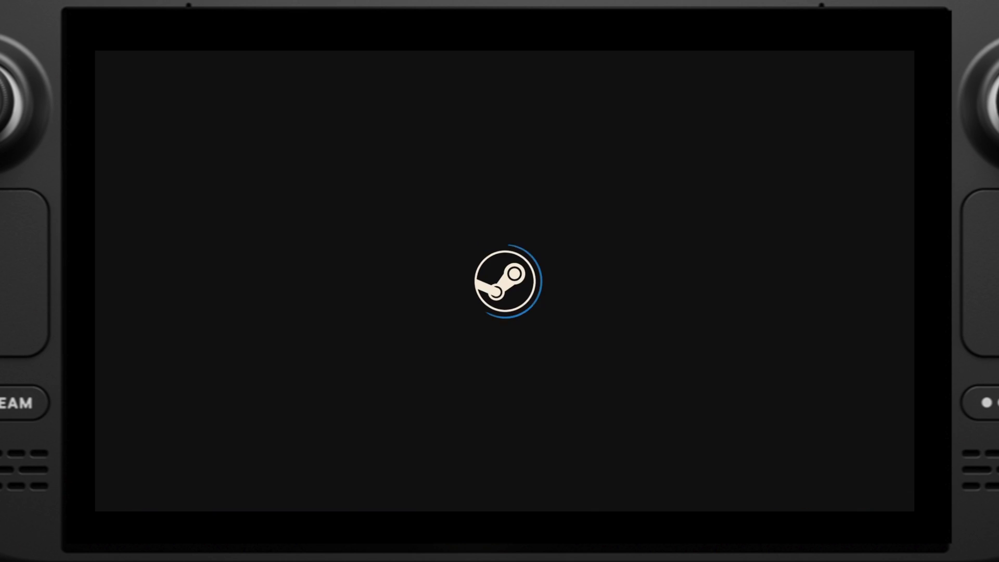
{"action": "key", "text": "Right"}
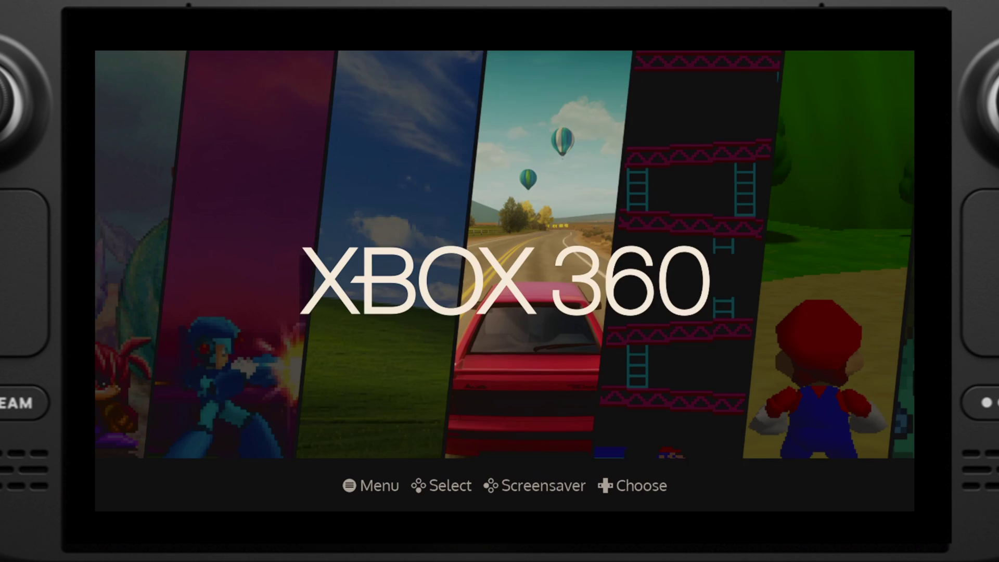
{"action": "key", "text": "Left"}
{"action": "key", "text": "Return"}
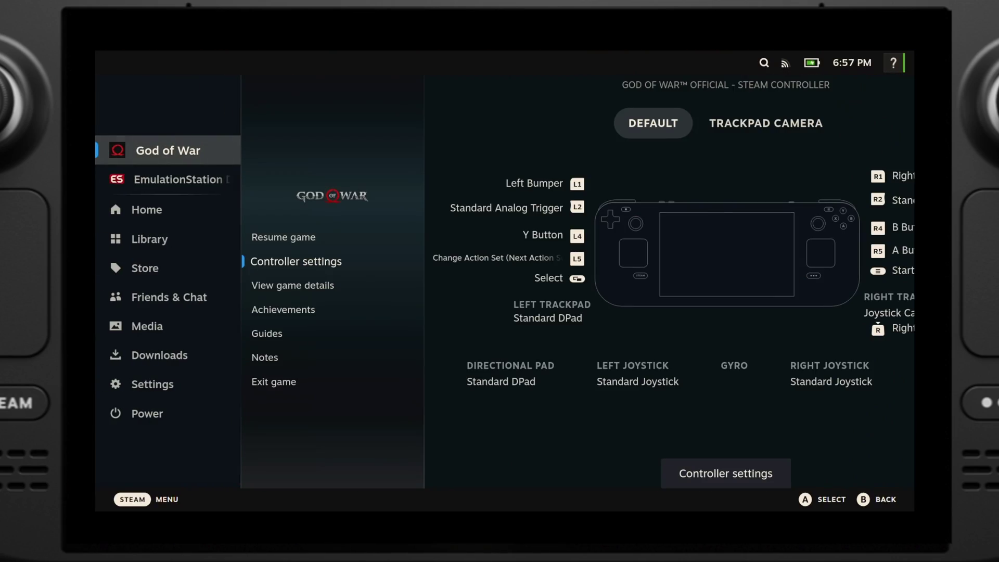
Quit God of War using Exit game from the Steam menu
{"action": "key", "text": "Right"}
{"action": "key", "text": "Down"}
{"action": "key", "text": "Down"}
{"action": "key", "text": "Down"}
{"action": "key", "text": "Down"}
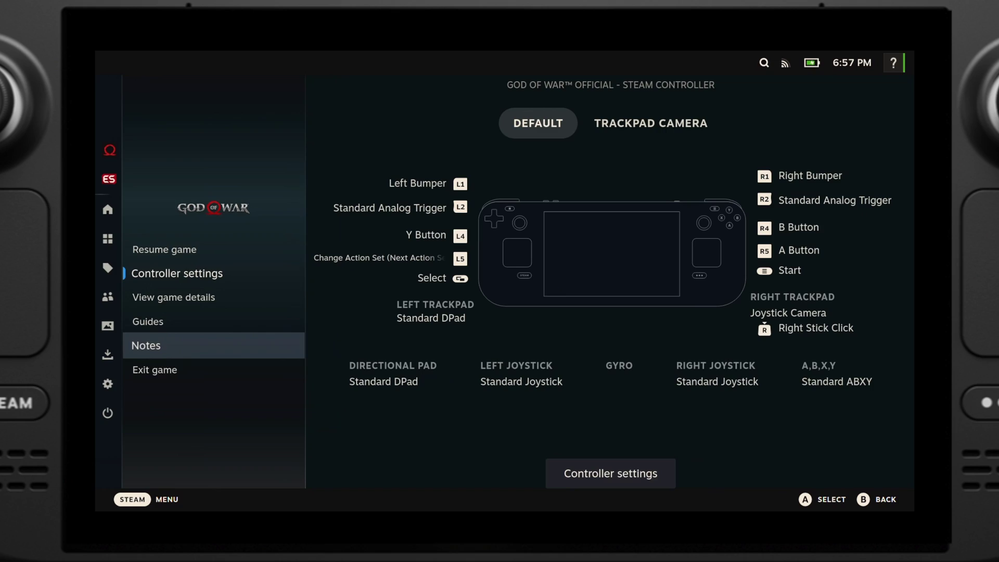
{"action": "key", "text": "Down"}
{"action": "key", "text": "Return"}
{"action": "key", "text": "Return"}
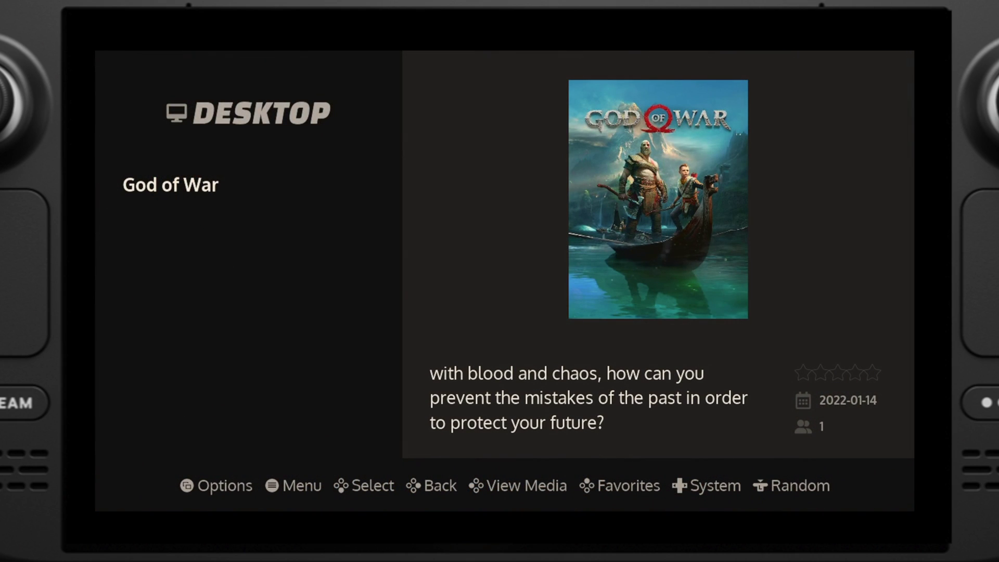
Scrape the Desktop Applications system using the ES-DE main-menu Scraper
{"action": "key", "text": "Escape"}
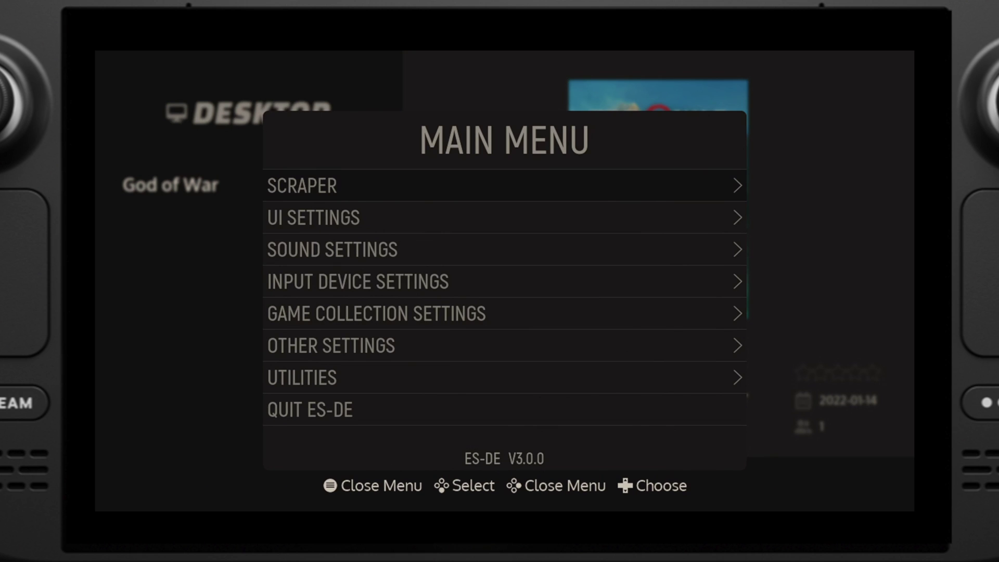
{"action": "key", "text": "Return"}
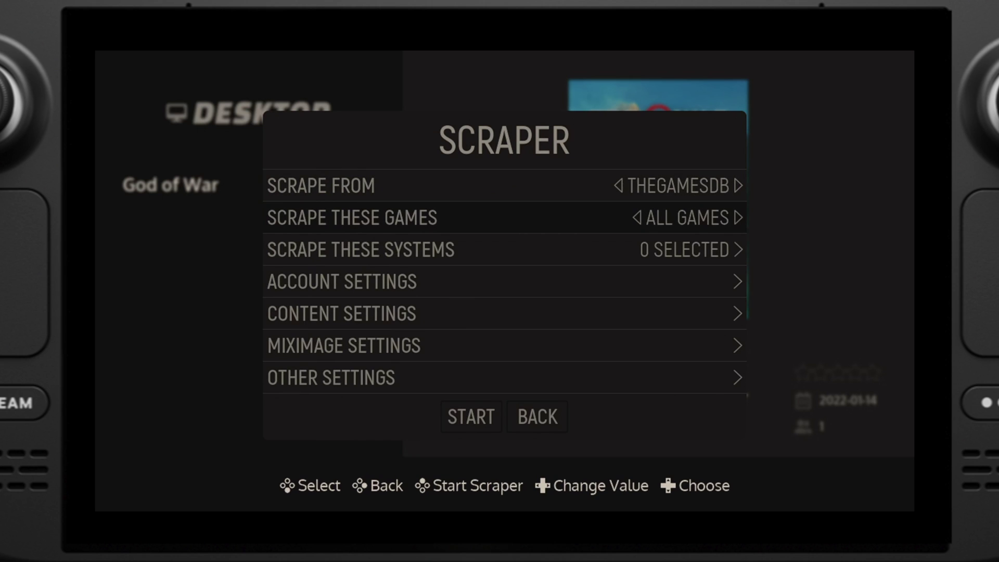
{"action": "key", "text": "Down"}
{"action": "key", "text": "Return"}
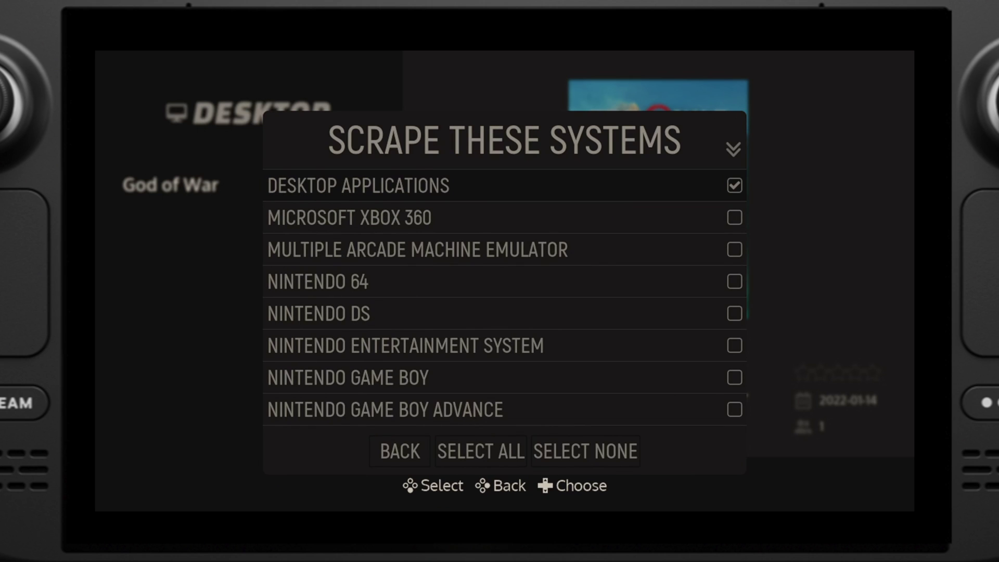
{"action": "key", "text": "Escape"}
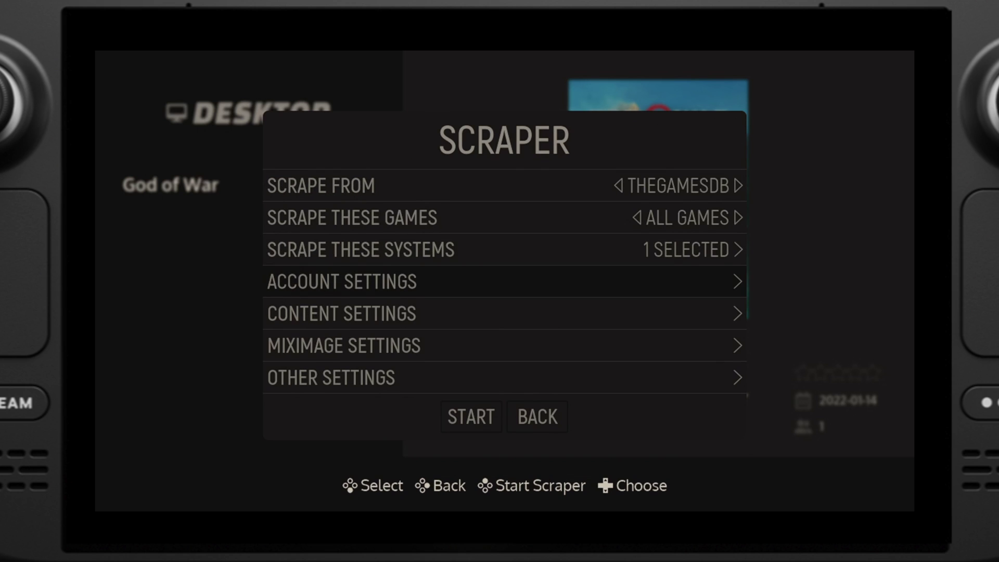
{"action": "key", "text": "Down"}
{"action": "key", "text": "Down"}
{"action": "key", "text": "Return"}
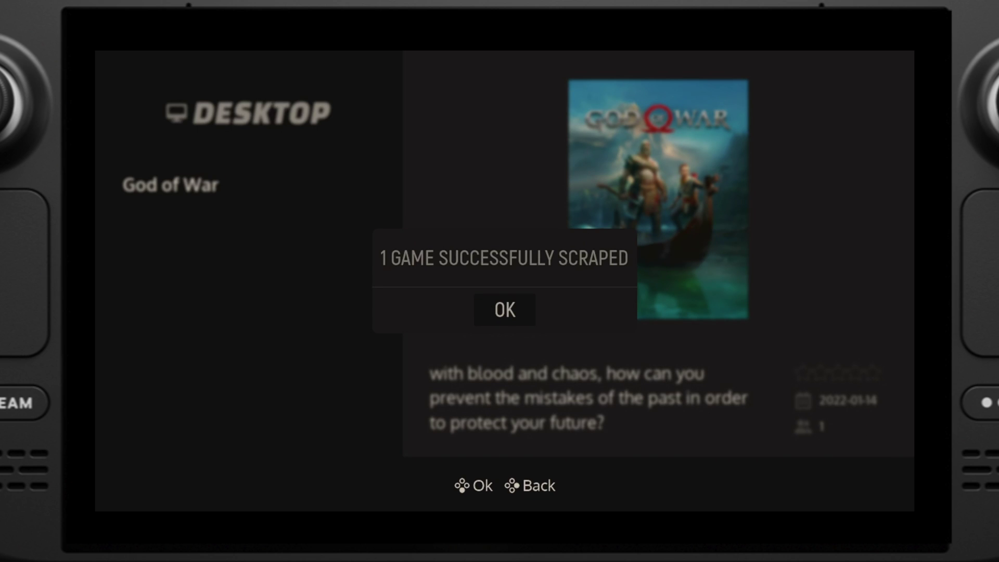
Dismiss the scrape-complete message and back out of the Scraper and Main Menu
{"action": "key", "text": "Return"}
{"action": "key", "text": "BackSpace"}
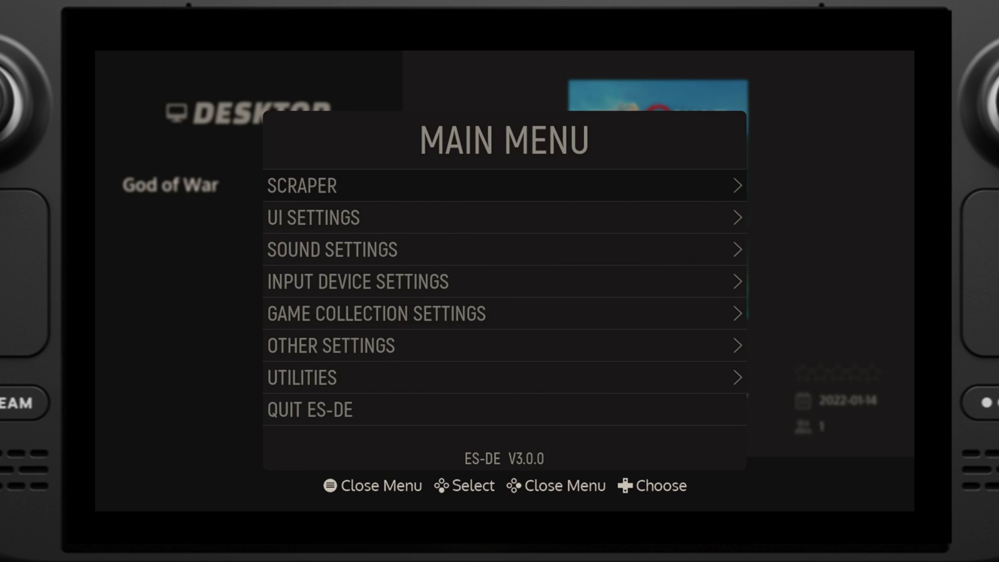
{"action": "key", "text": "BackSpace"}
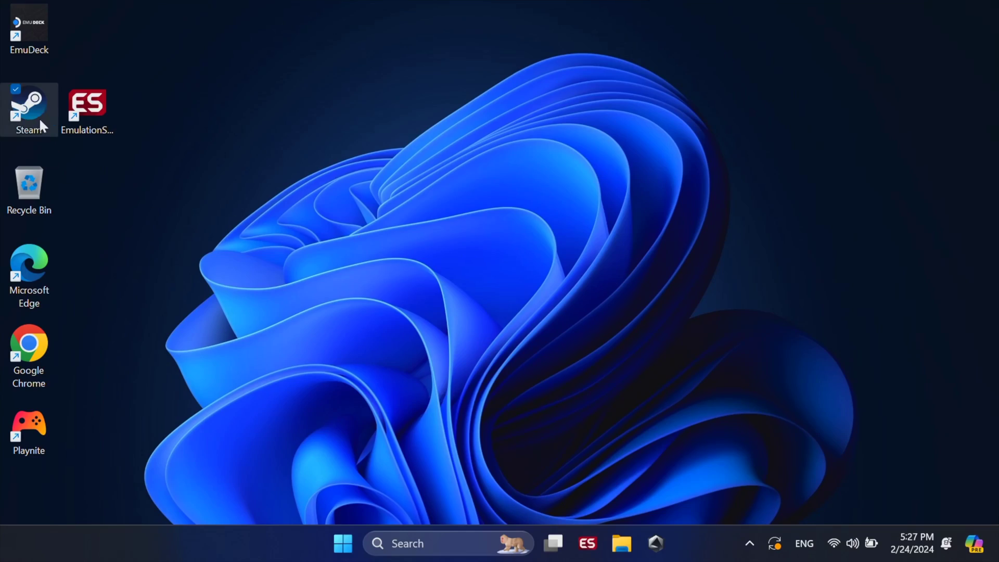
Open God of War's install folder via Steam Properties > Installed Files > Browse
{"action": "double_click", "coordinate": [35, 114]}
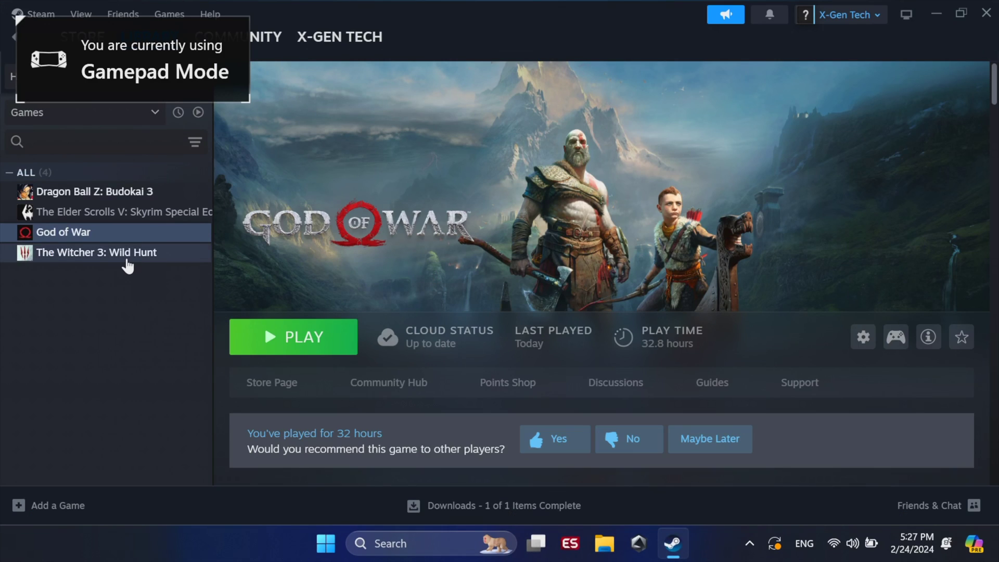
{"action": "left_click", "coordinate": [127, 262]}
{"action": "left_click", "coordinate": [110, 234]}
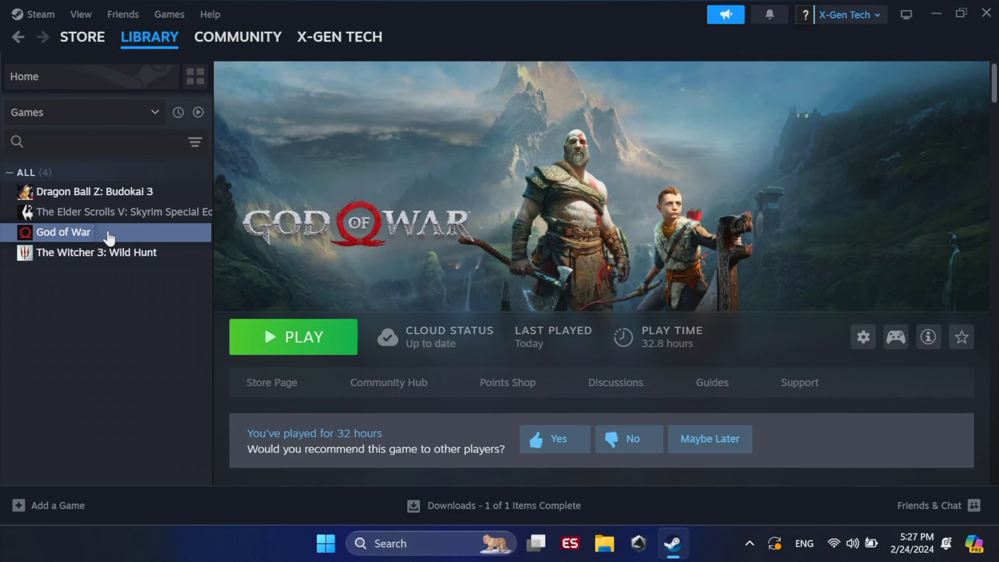
{"action": "right_click", "coordinate": [107, 232]}
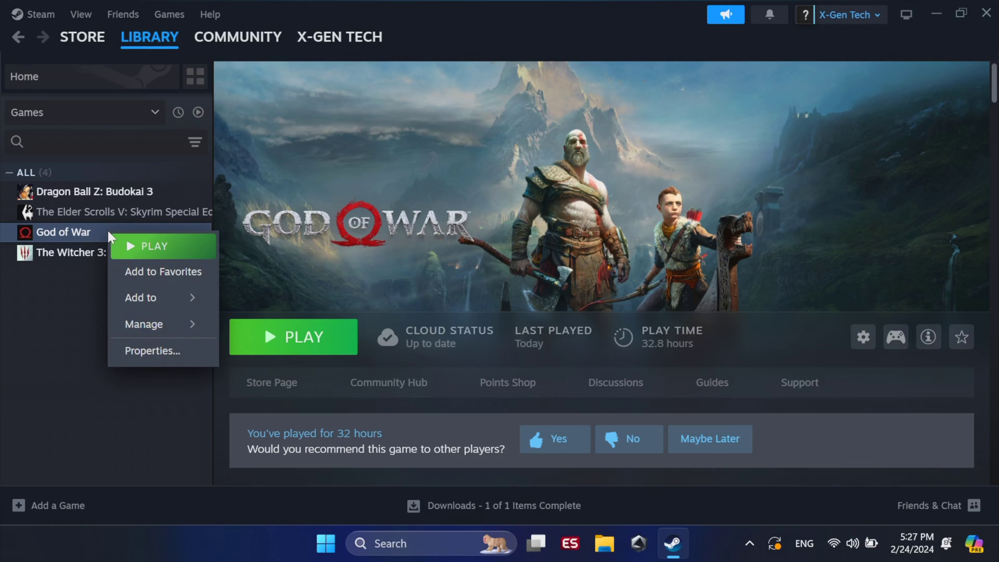
{"action": "left_click", "coordinate": [157, 343]}
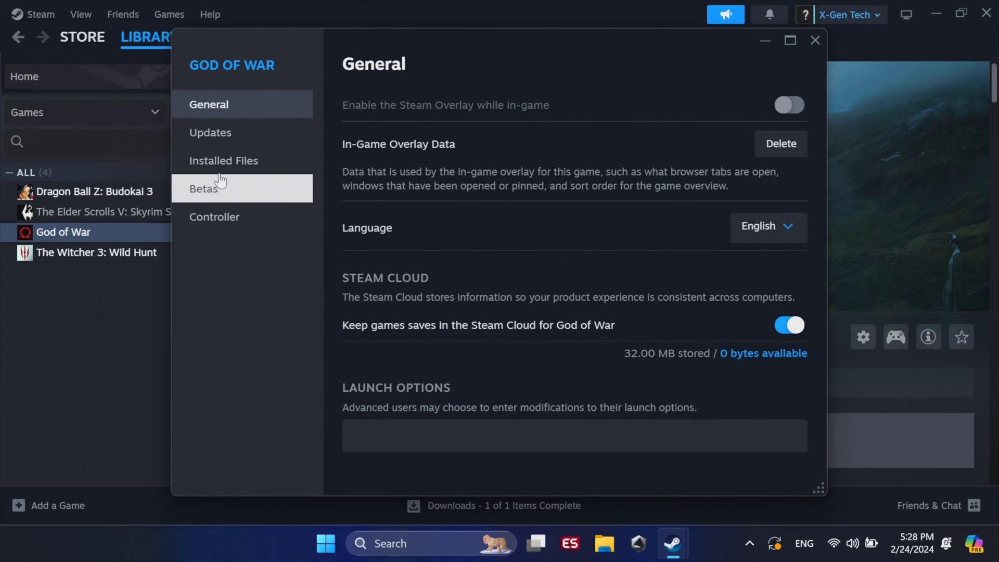
{"action": "left_click", "coordinate": [220, 172]}
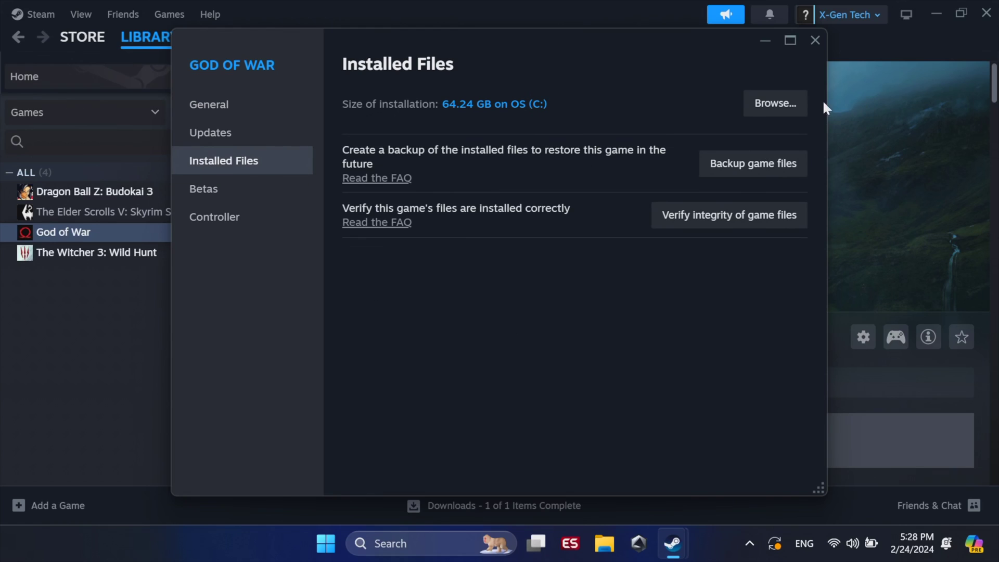
{"action": "left_click", "coordinate": [796, 108]}
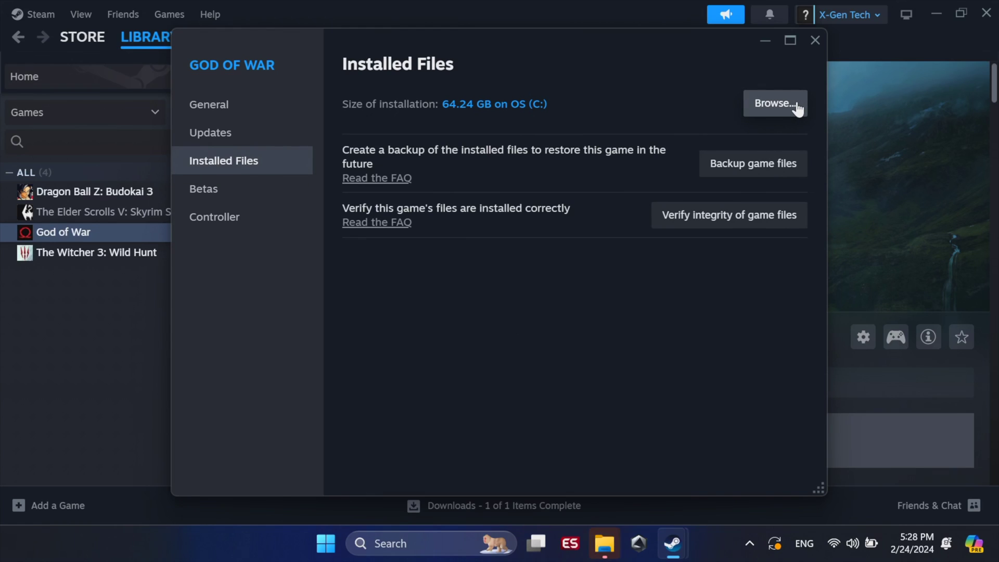
{"action": "left_click", "coordinate": [609, 540]}
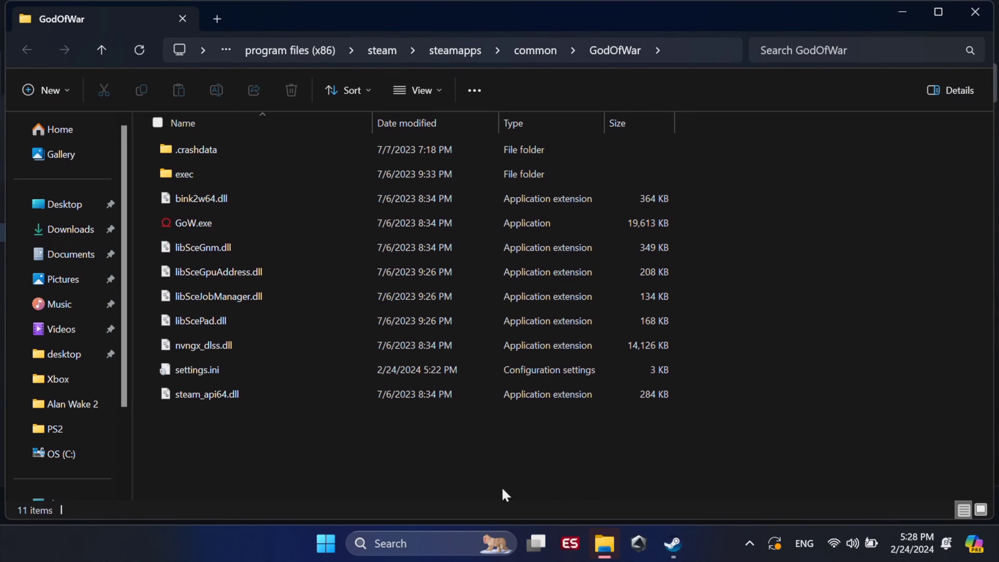
Send GoW.exe to the desktop as a shortcut via Show more options > Send to
{"action": "left_click", "coordinate": [208, 223]}
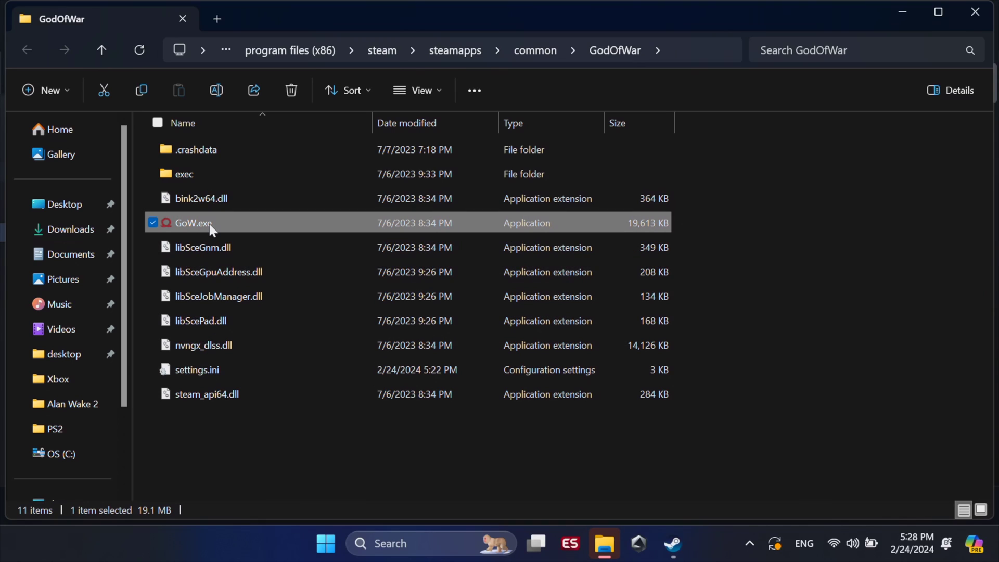
{"action": "right_click", "coordinate": [211, 229]}
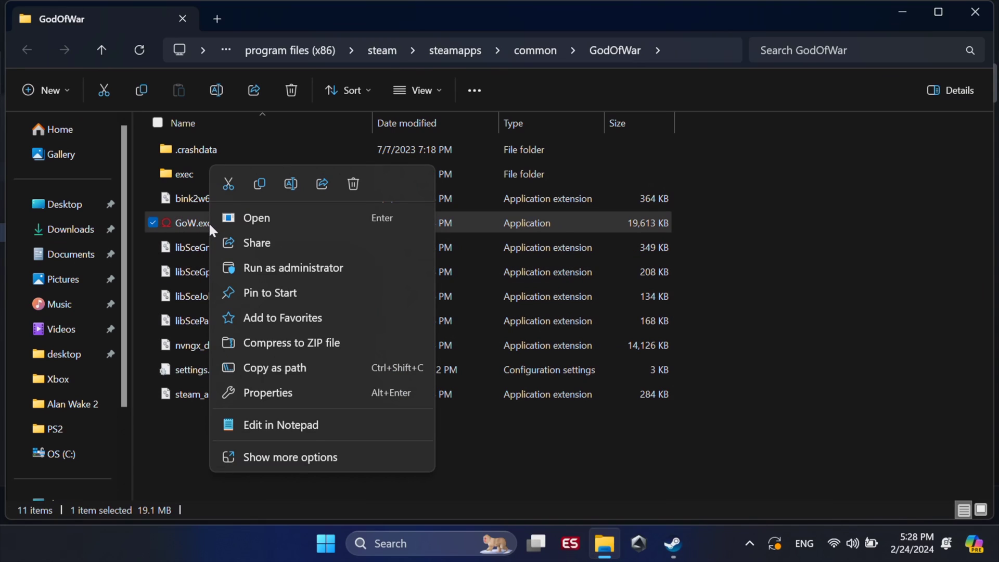
{"action": "left_click", "coordinate": [310, 461]}
{"action": "mouse_move", "coordinate": [312, 392]}
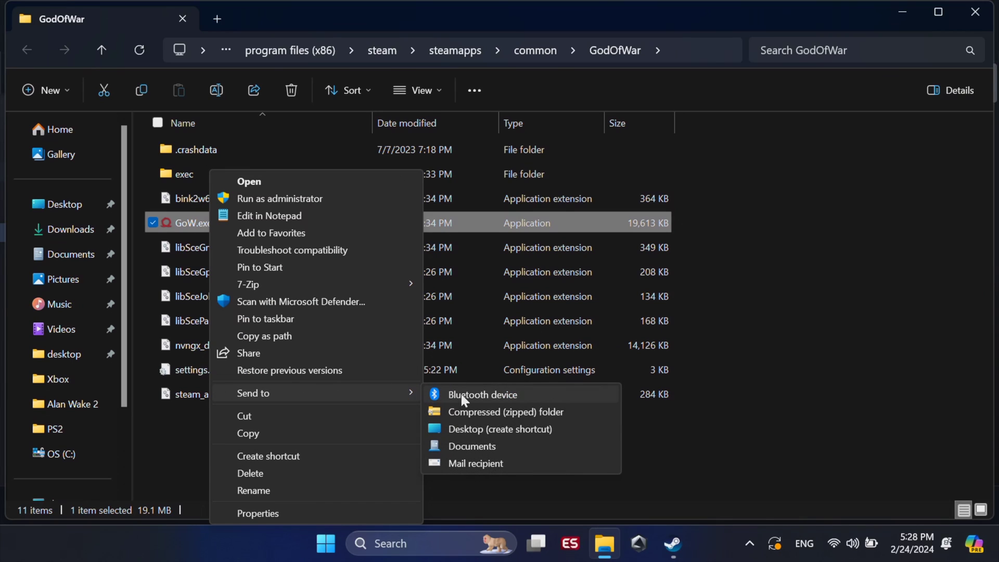
{"action": "left_click", "coordinate": [487, 431]}
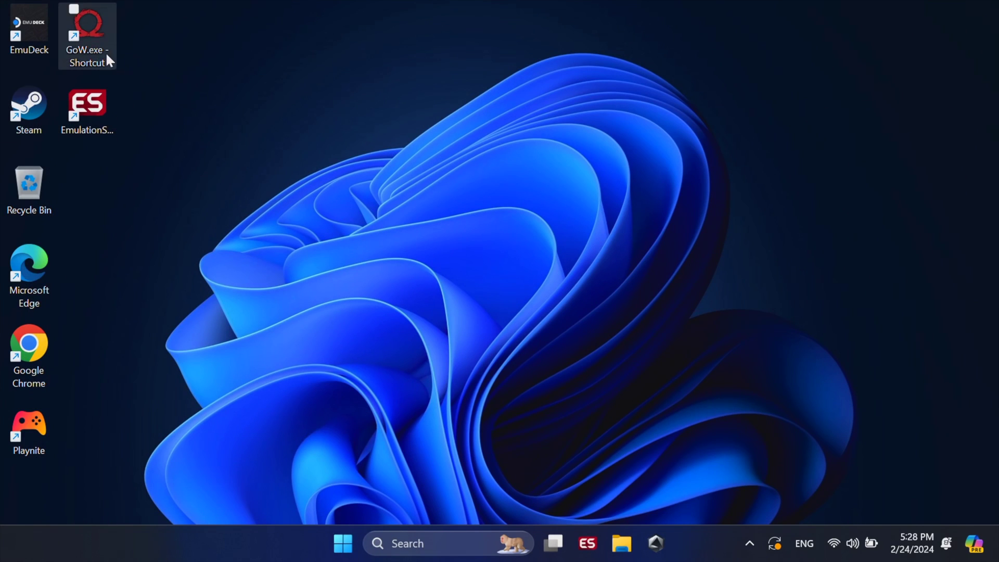
Cut the GoW.exe - Shortcut icon from the Windows desktop
{"action": "left_click", "coordinate": [101, 55]}
{"action": "right_click", "coordinate": [97, 54]}
{"action": "left_click", "coordinate": [117, 71]}
{"action": "left_click", "coordinate": [169, 81]}
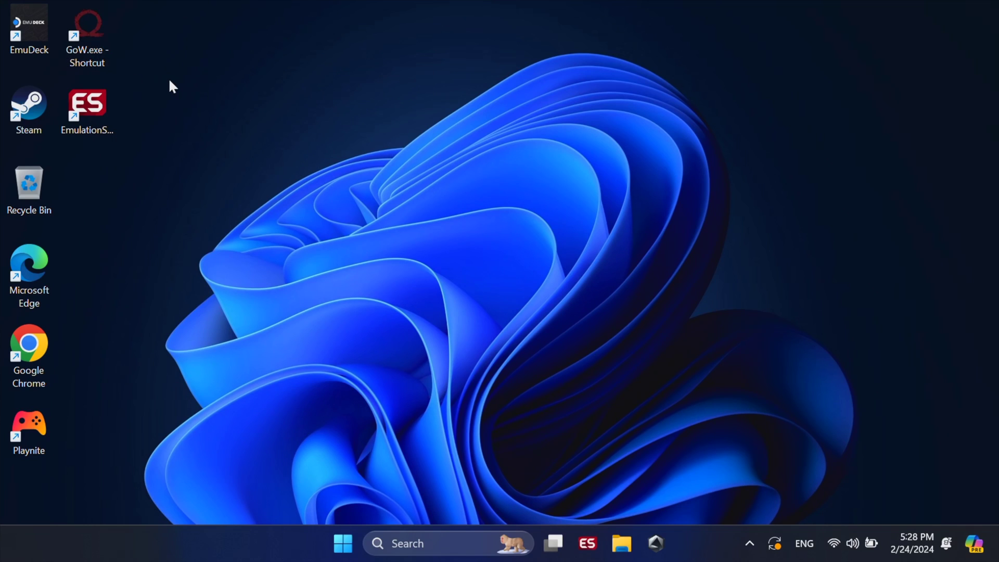
In File Explorer, go from This PC to C:\Emulation\roms\desktop
{"action": "left_click", "coordinate": [629, 545]}
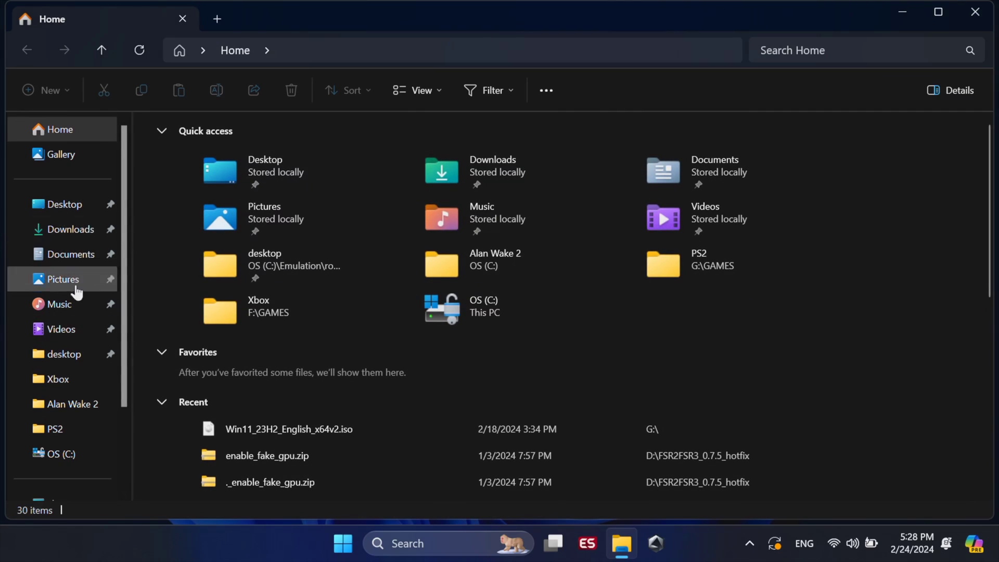
{"action": "scroll", "coordinate": [74, 286], "scroll_direction": "down", "scroll_amount": 3}
{"action": "left_click", "coordinate": [47, 399]}
{"action": "double_click", "coordinate": [230, 162]}
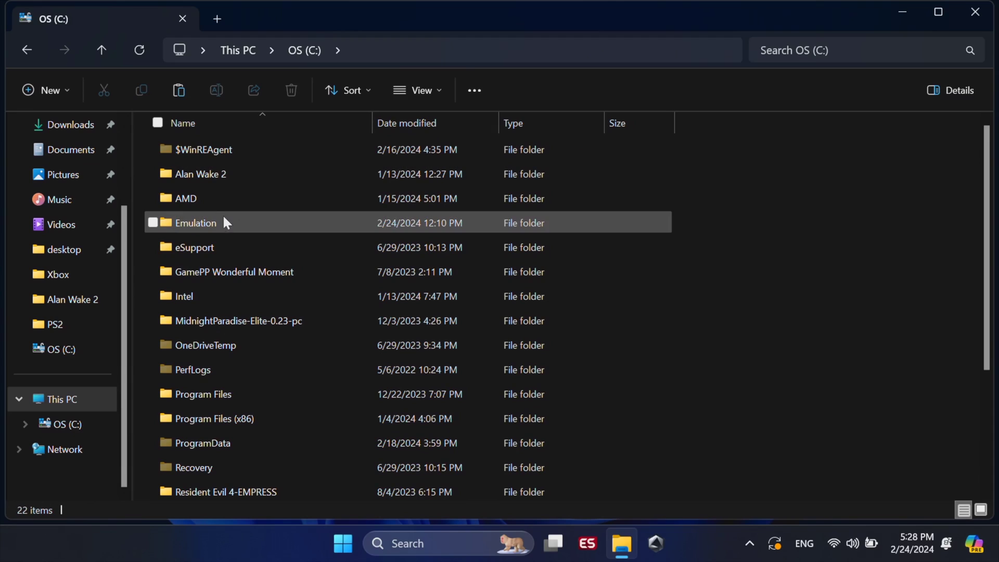
{"action": "left_click", "coordinate": [235, 222]}
{"action": "double_click", "coordinate": [237, 225]}
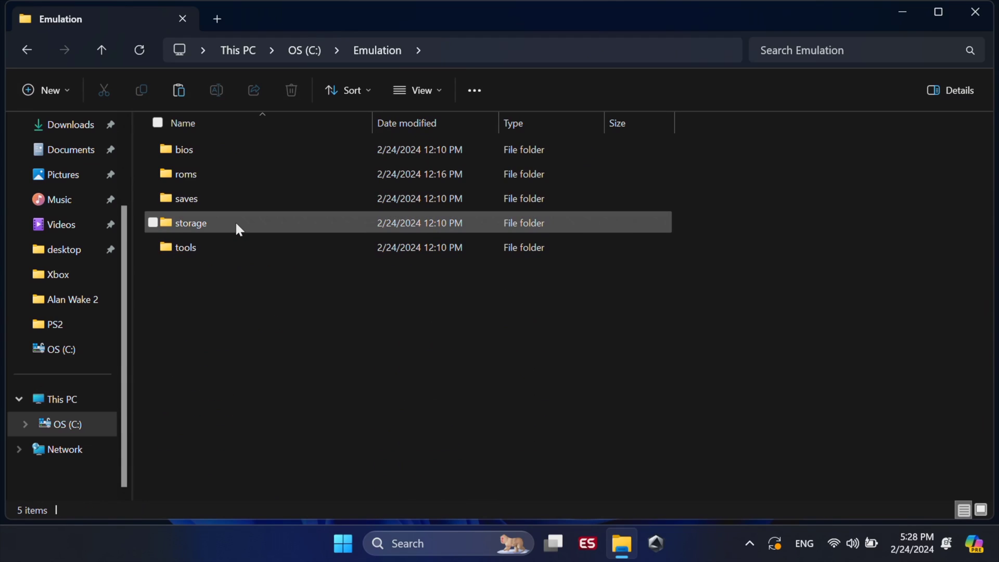
{"action": "double_click", "coordinate": [206, 176]}
{"action": "left_click", "coordinate": [204, 175]}
{"action": "scroll", "coordinate": [245, 261], "scroll_direction": "down", "scroll_amount": 3}
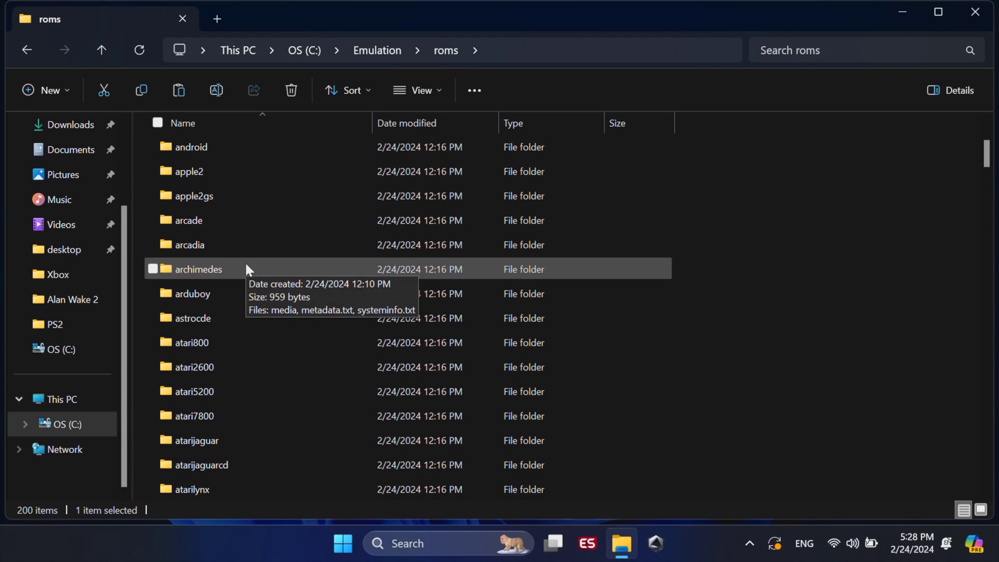
{"action": "scroll", "coordinate": [244, 261], "scroll_direction": "down", "scroll_amount": 5}
{"action": "scroll", "coordinate": [245, 262], "scroll_direction": "down", "scroll_amount": 2}
{"action": "scroll", "coordinate": [246, 269], "scroll_direction": "down", "scroll_amount": 2}
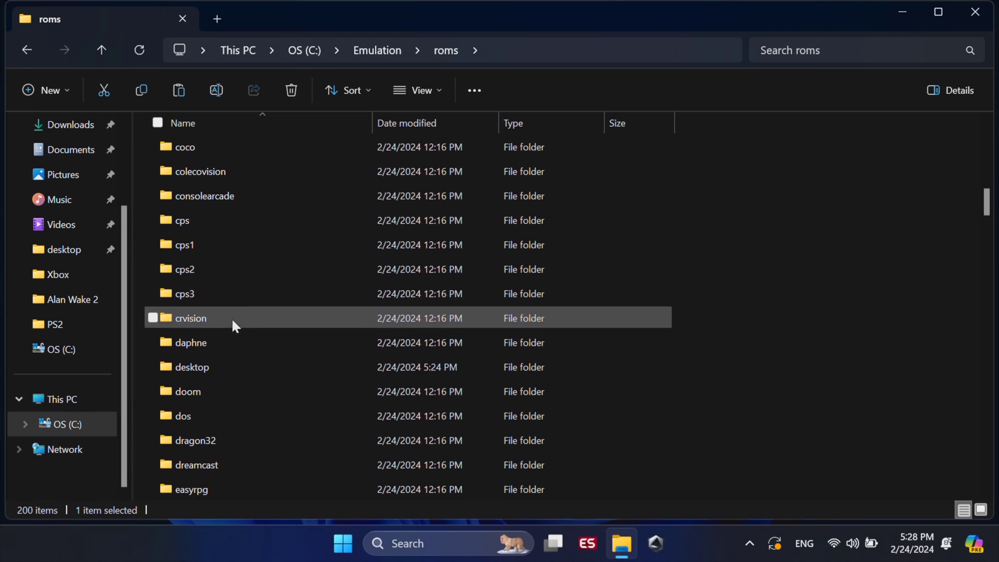
{"action": "left_click", "coordinate": [209, 369]}
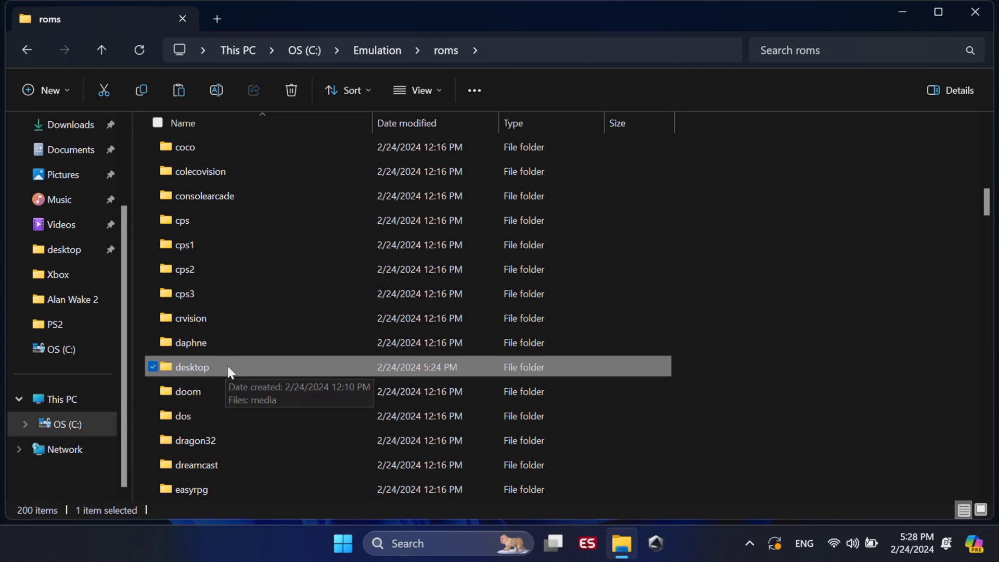
{"action": "double_click", "coordinate": [228, 367]}
Paste the GoW.exe shortcut into the roms desktop folder
{"action": "right_click", "coordinate": [248, 265]}
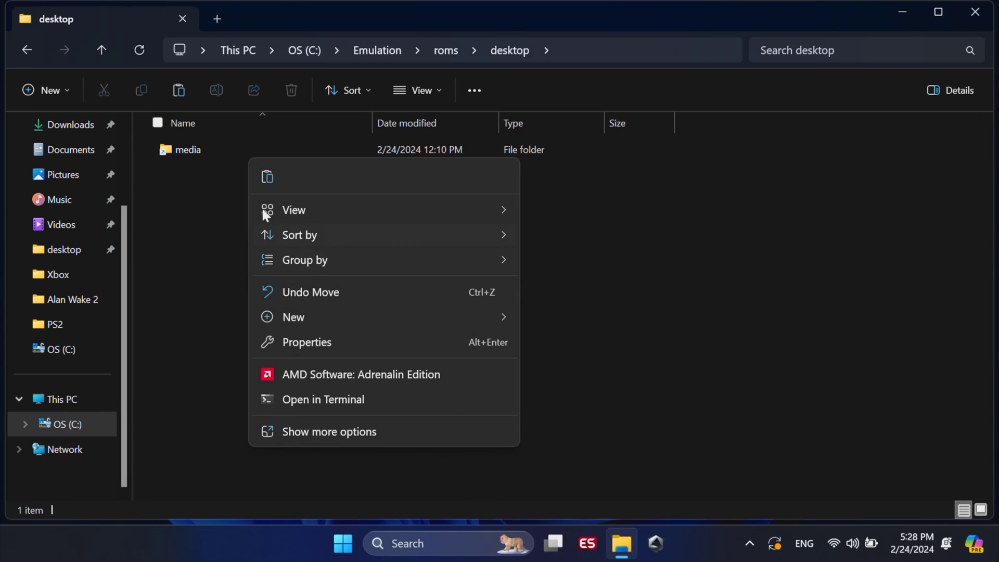
{"action": "left_click", "coordinate": [266, 177]}
{"action": "left_click", "coordinate": [433, 349]}
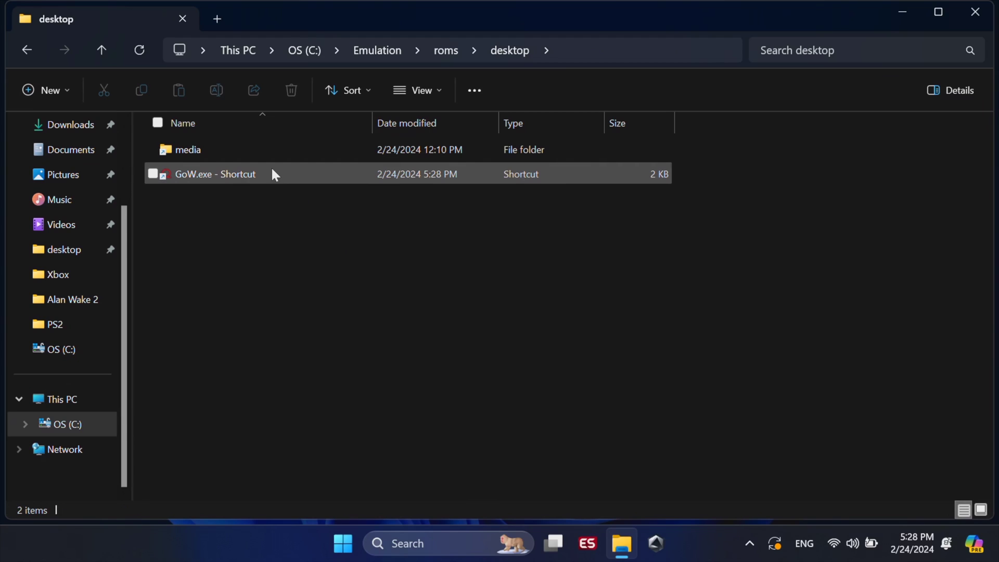
Rename the pasted shortcut to 'God of War'
{"action": "right_click", "coordinate": [252, 173]}
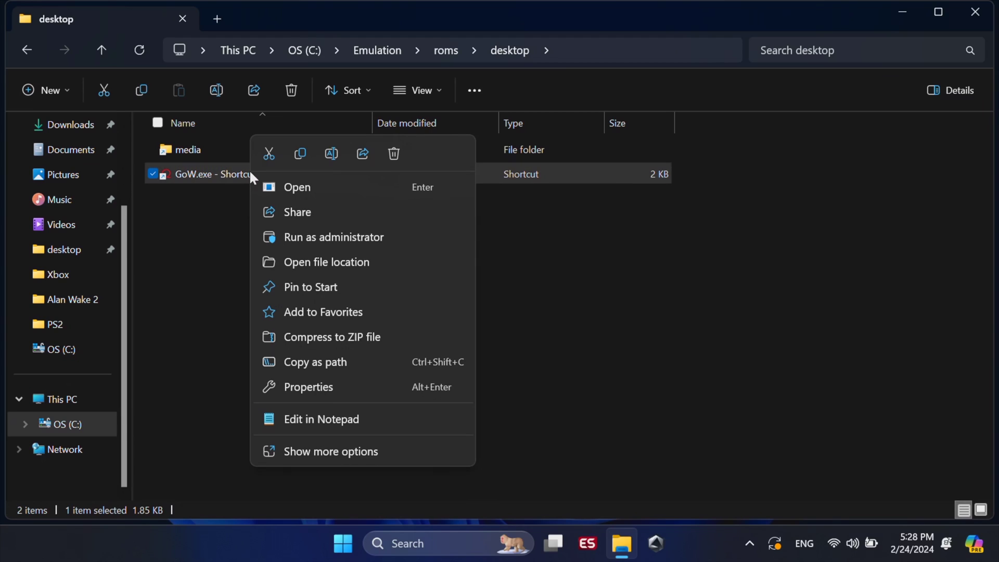
{"action": "left_click", "coordinate": [322, 450]}
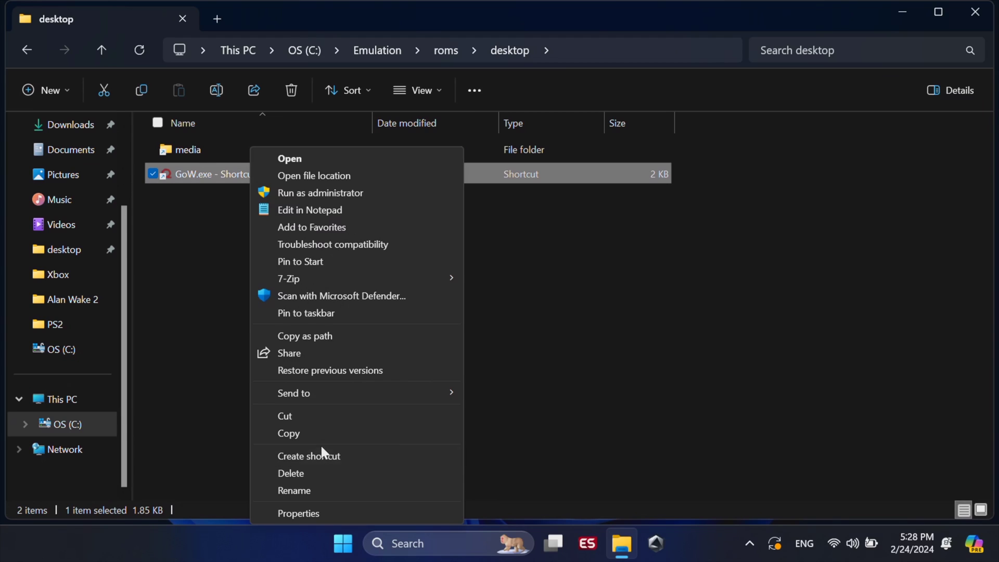
{"action": "left_click", "coordinate": [308, 486]}
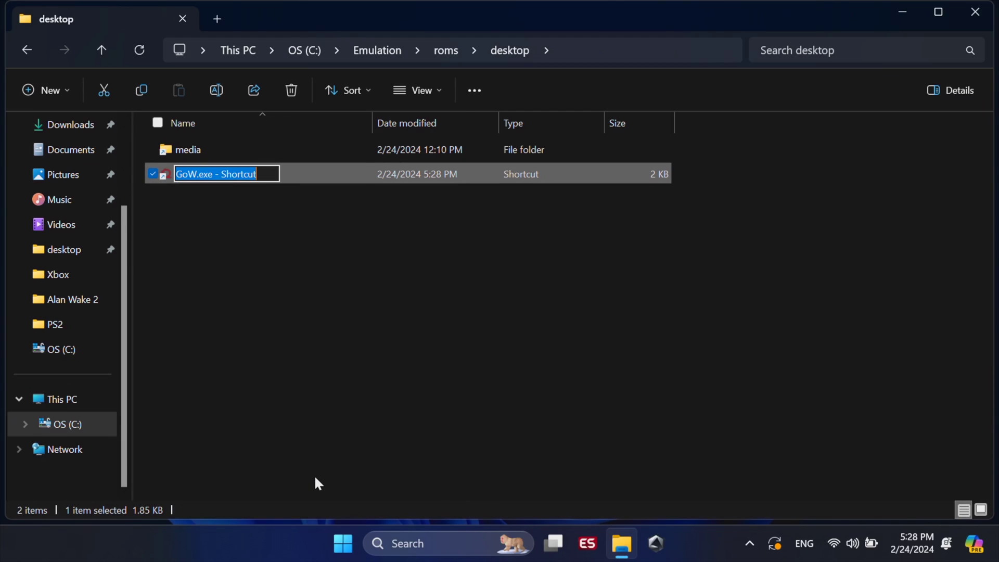
{"action": "type", "text": "God of War"}
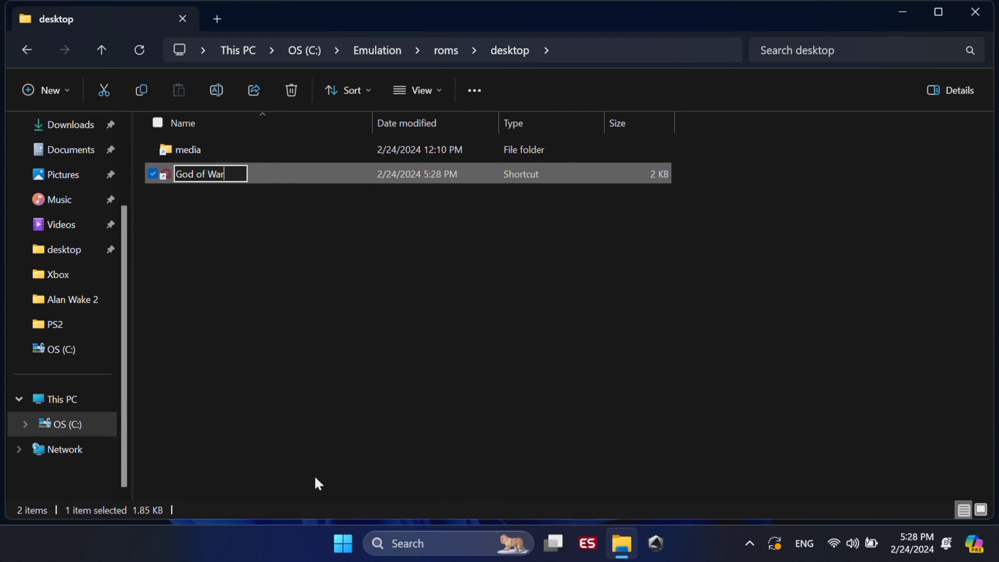
{"action": "left_click", "coordinate": [242, 414]}
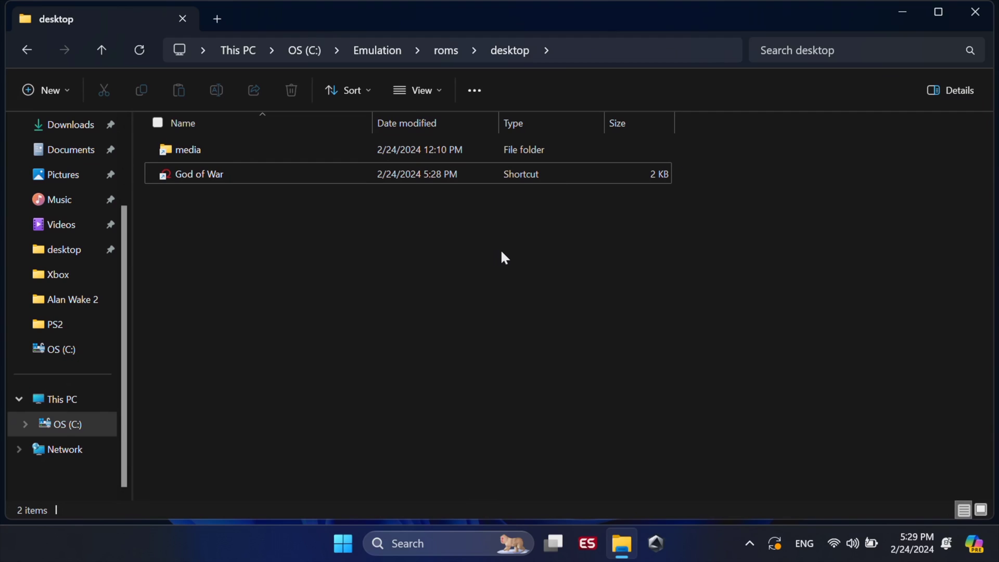
Open the Alan Wake 2 folder in a new tab and send AlanWake2.exe to the desktop as a shortcut
{"action": "left_click", "coordinate": [87, 300]}
{"action": "right_click", "coordinate": [87, 302]}
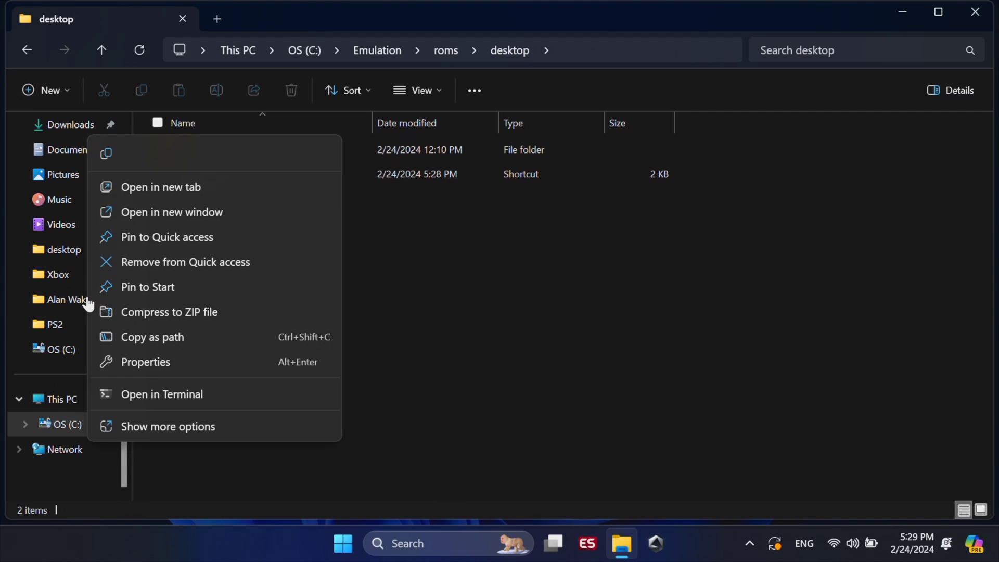
{"action": "left_click", "coordinate": [153, 188]}
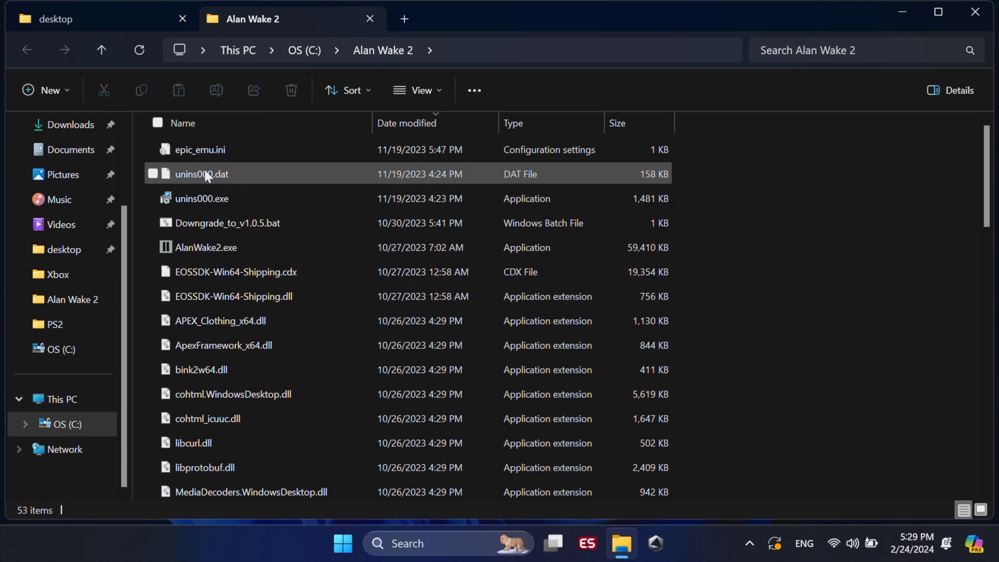
{"action": "right_click", "coordinate": [204, 238]}
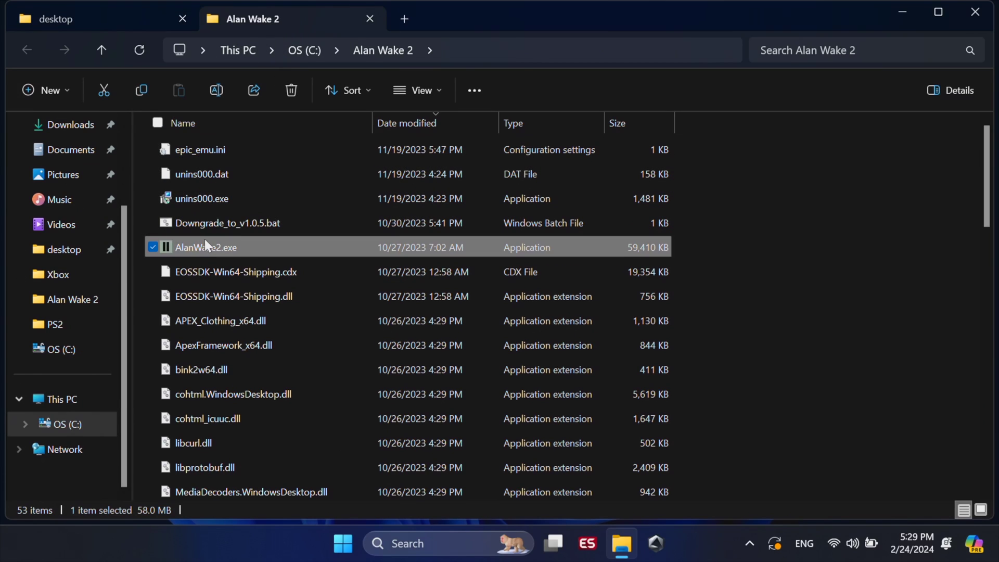
{"action": "left_click", "coordinate": [272, 457]}
{"action": "mouse_move", "coordinate": [225, 393]}
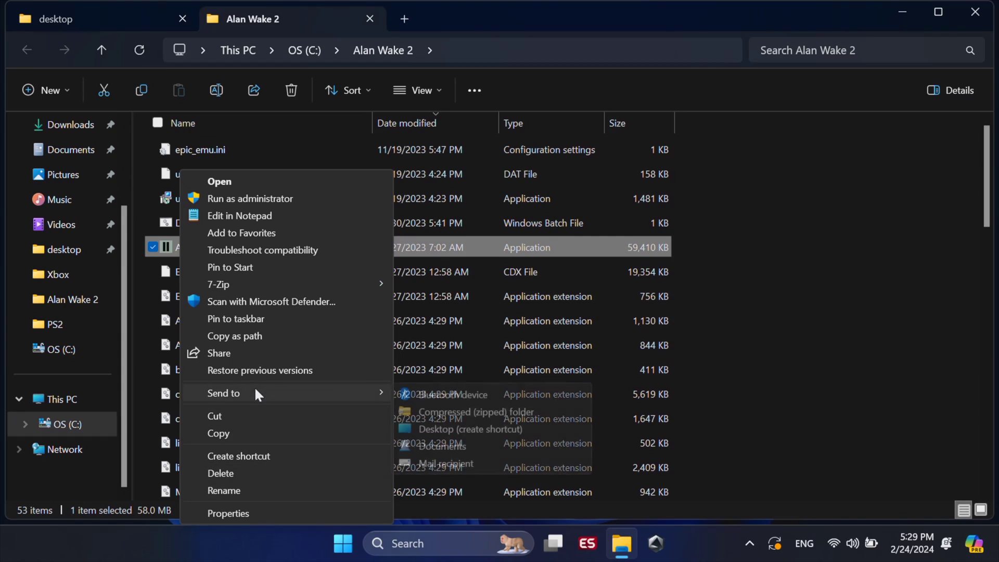
{"action": "left_click", "coordinate": [444, 423]}
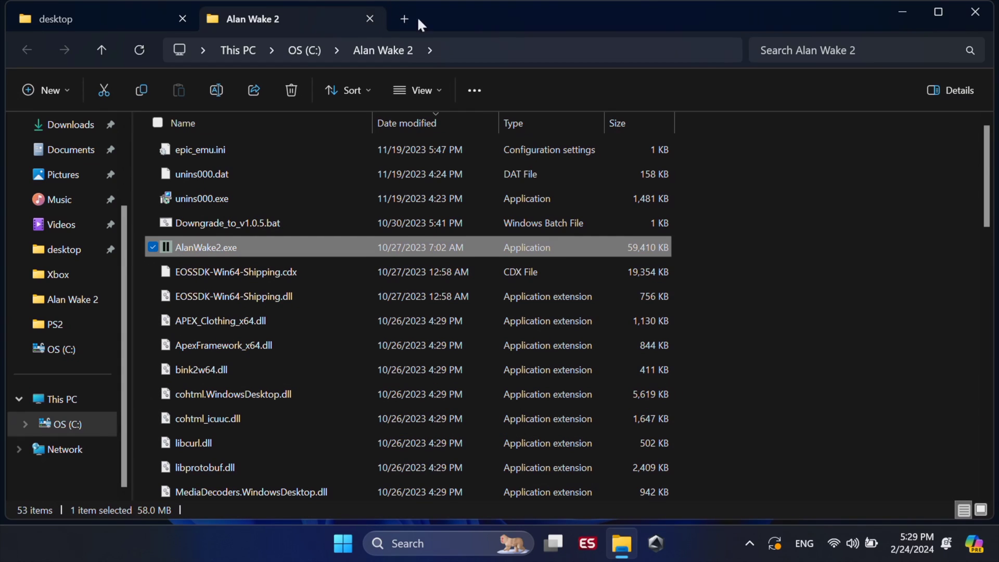
Cut the AlanWake2.exe shortcut from the Windows desktop and return to the roms desktop tab
{"action": "left_click", "coordinate": [909, 16]}
{"action": "right_click", "coordinate": [103, 59]}
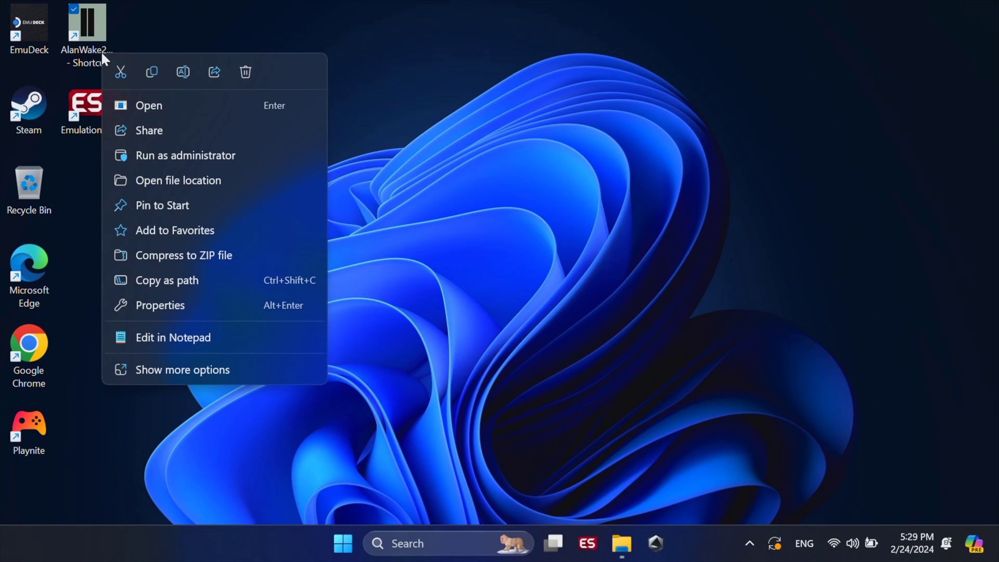
{"action": "left_click", "coordinate": [121, 67]}
{"action": "left_click", "coordinate": [621, 542]}
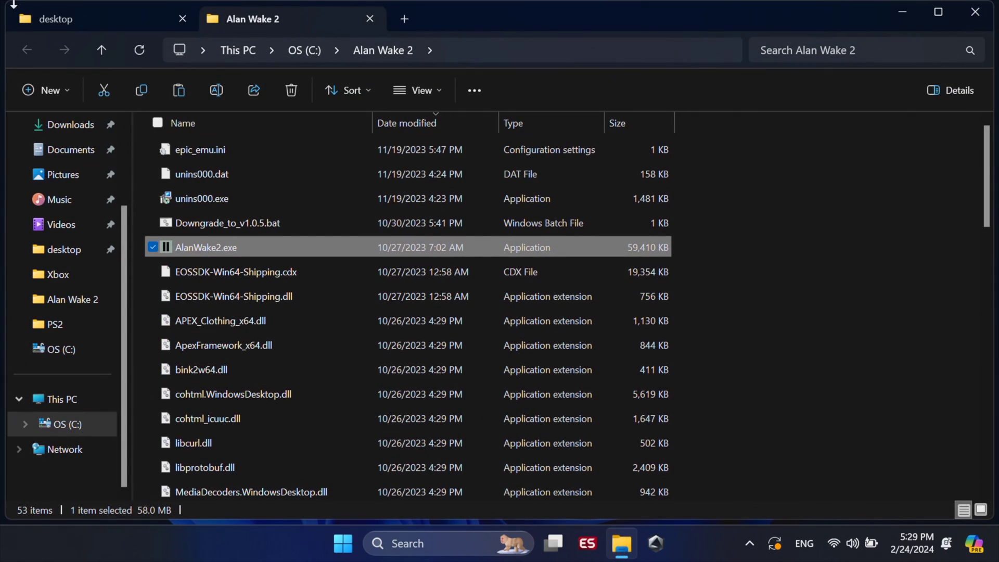
{"action": "left_click", "coordinate": [103, 22]}
Paste the AlanWake2.exe shortcut into the roms desktop folder
{"action": "right_click", "coordinate": [250, 250]}
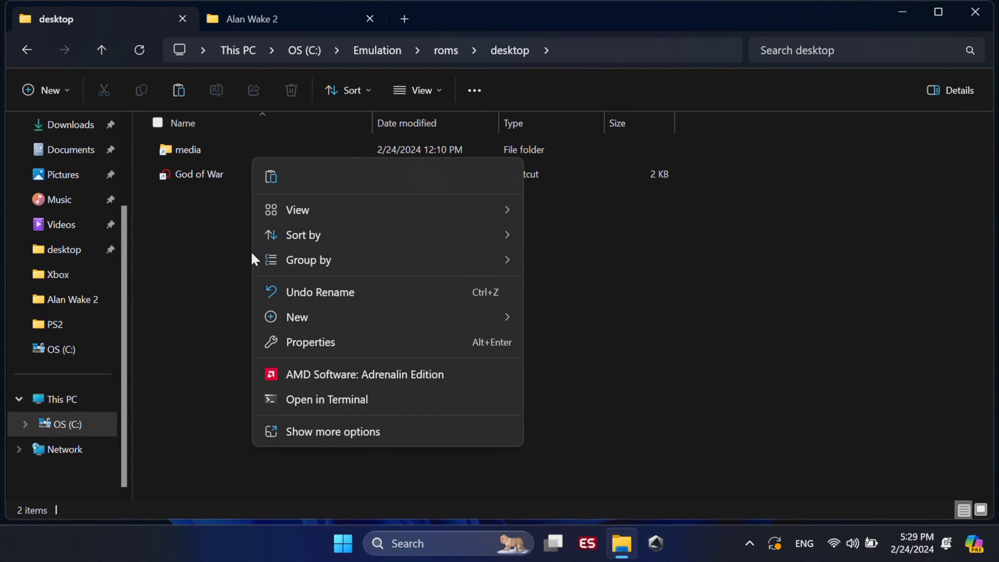
{"action": "left_click", "coordinate": [265, 177]}
{"action": "left_click", "coordinate": [321, 276]}
Rename the pasted shortcut to 'Alan Wake 2', dropping the '.exe - Shortcut' ending
{"action": "left_click", "coordinate": [246, 201]}
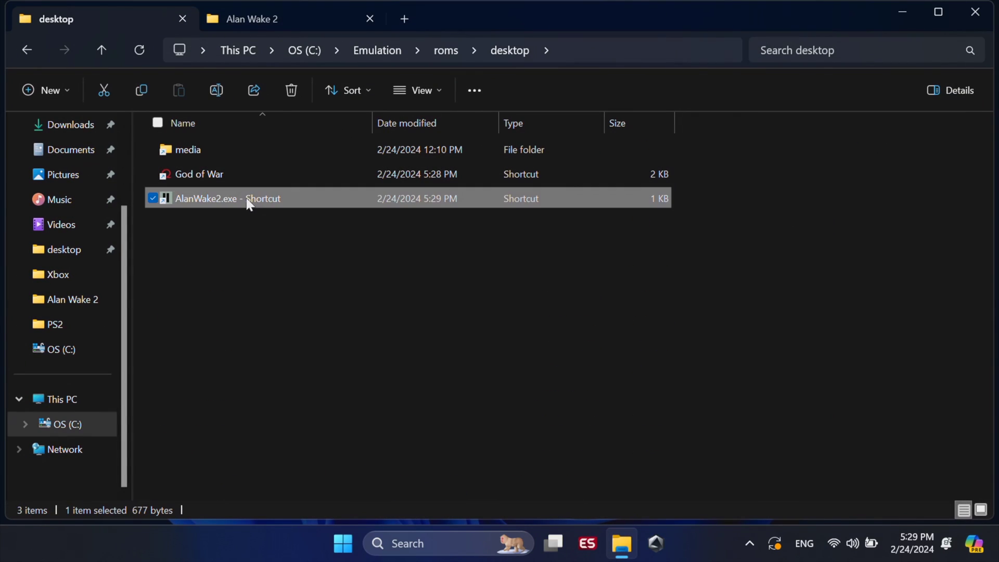
{"action": "right_click", "coordinate": [247, 201]}
{"action": "left_click", "coordinate": [322, 444]}
{"action": "left_click", "coordinate": [313, 485]}
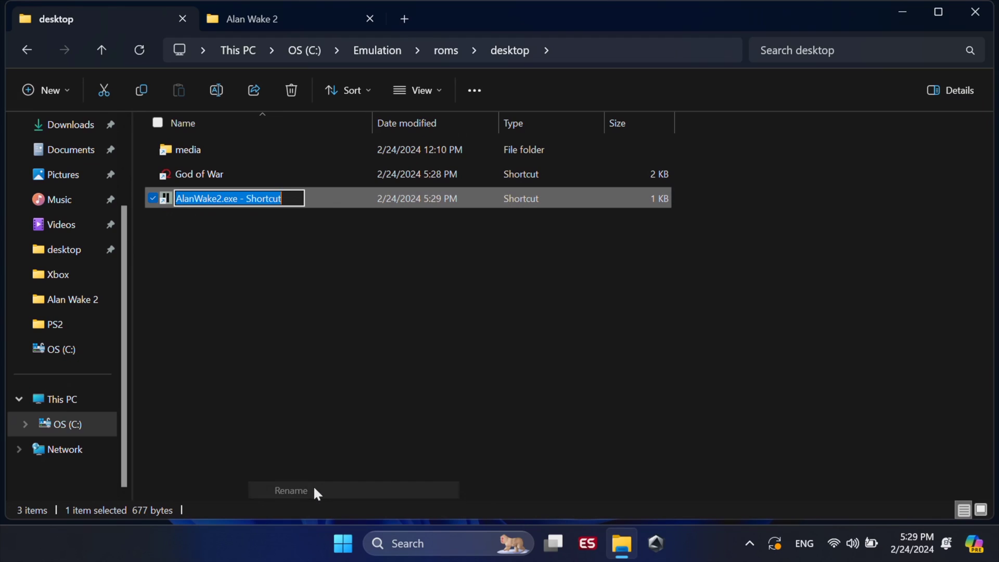
{"action": "key", "text": "End"}
{"action": "key", "text": "BackSpace"}
{"action": "key", "text": "BackSpace"}
{"action": "key", "text": "BackSpace"}
{"action": "key", "text": "BackSpace"}
{"action": "key", "text": "BackSpace"}
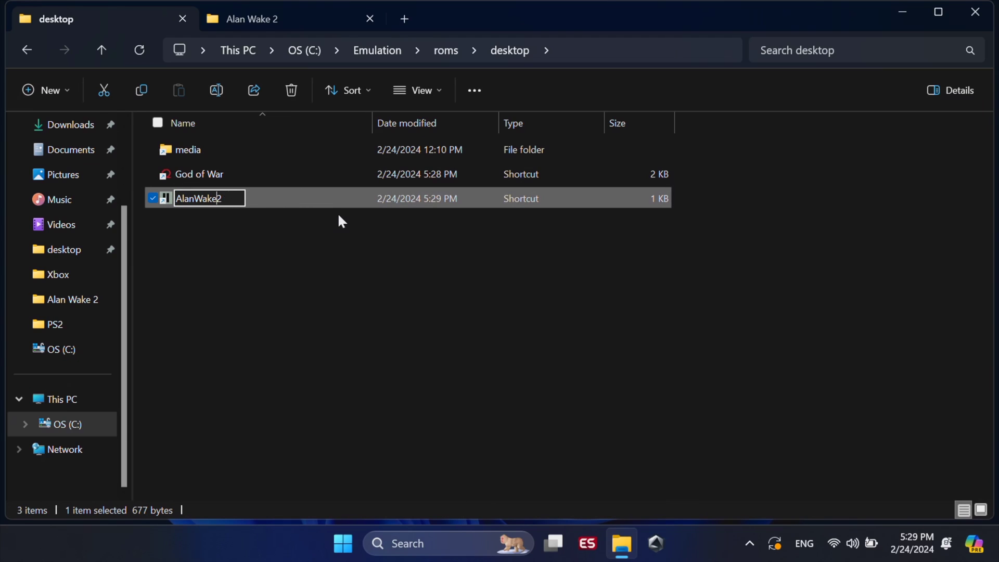
{"action": "key", "text": "Left"}
{"action": "key", "text": "Left"}
{"action": "key", "text": "Left"}
{"action": "left_click", "coordinate": [334, 275]}
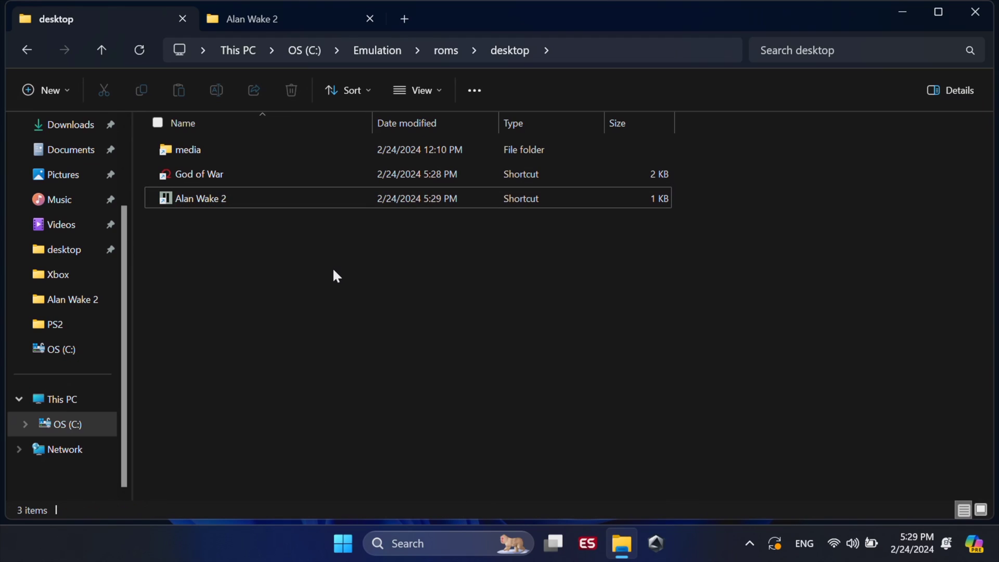
Close File Explorer and launch EmulationStation DE from its desktop icon
{"action": "left_click", "coordinate": [983, 10]}
{"action": "left_click", "coordinate": [88, 134]}
{"action": "double_click", "coordinate": [87, 135]}
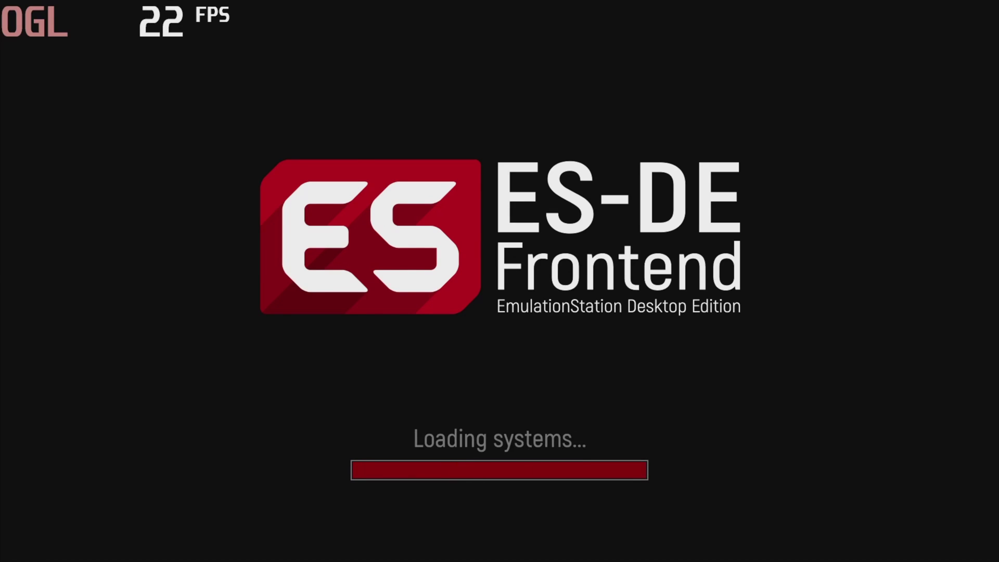
Enter the Desktop system and move between the Alan Wake 2 and God of War entries
{"action": "key", "text": "Return"}
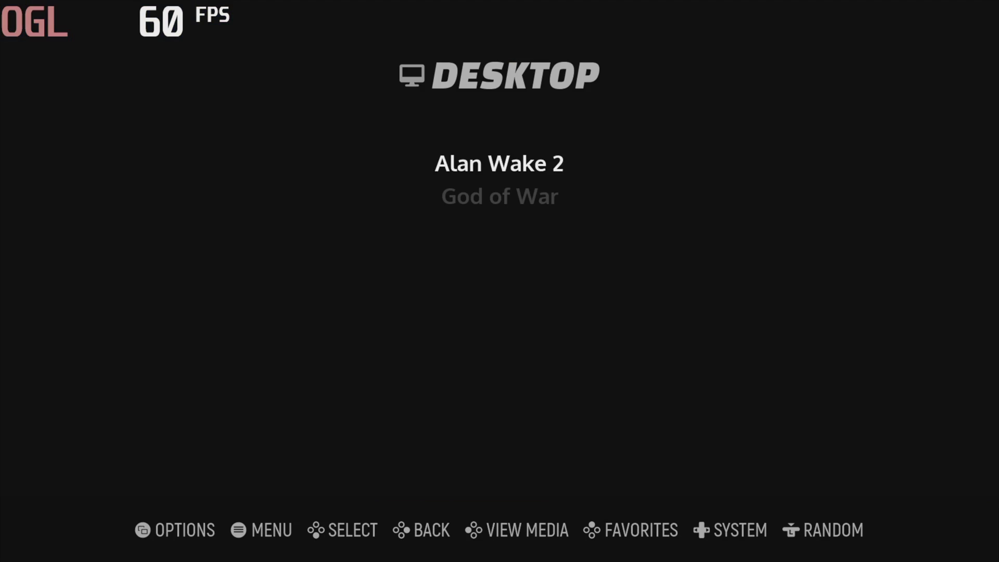
{"action": "key", "text": "Down"}
{"action": "key", "text": "Up"}
{"action": "key", "text": "Down"}
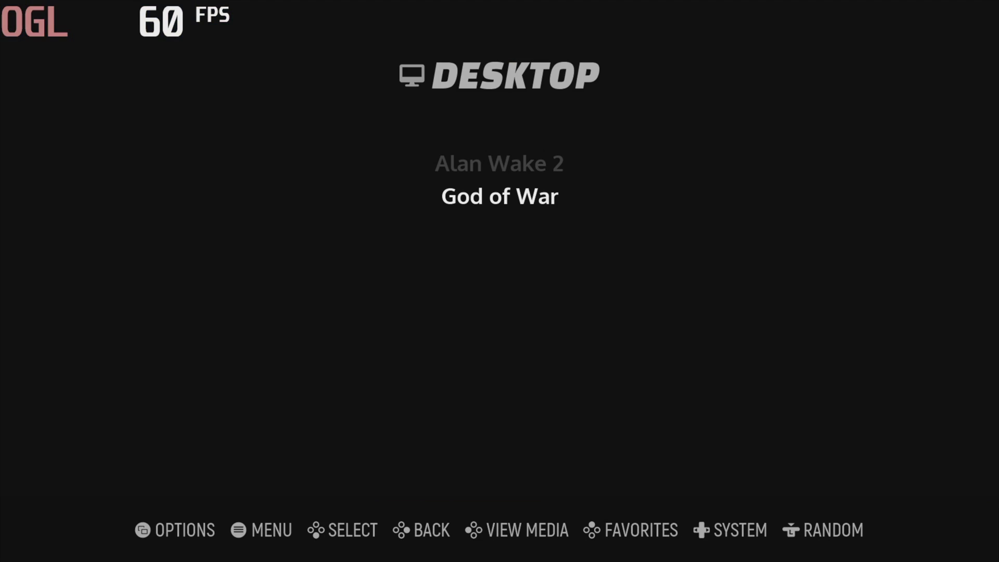
Scrape the Desktop Applications system with TheGamesDB and dismiss the completion message
{"action": "key", "text": "Escape"}
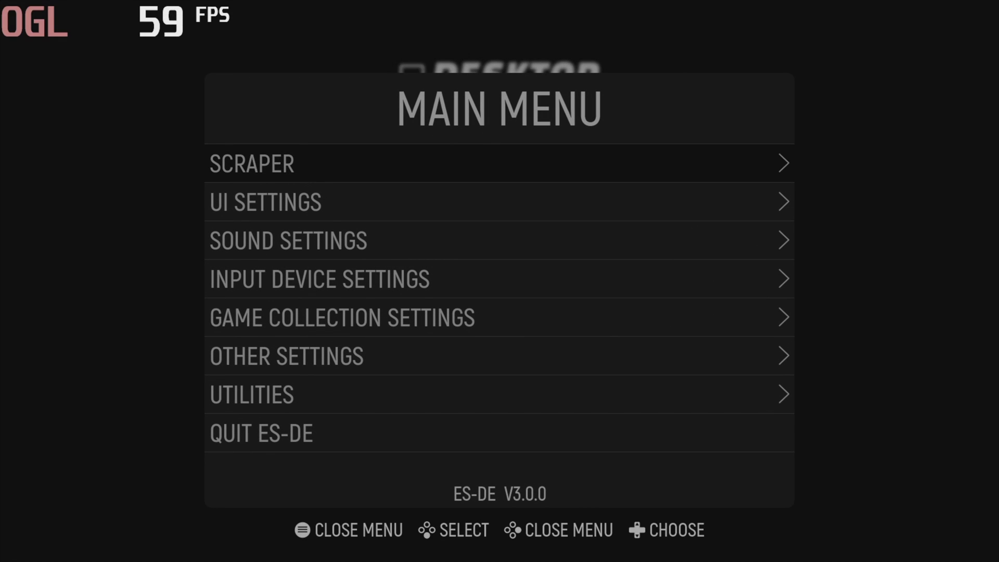
{"action": "key", "text": "Return"}
{"action": "key", "text": "Right"}
{"action": "key", "text": "Left"}
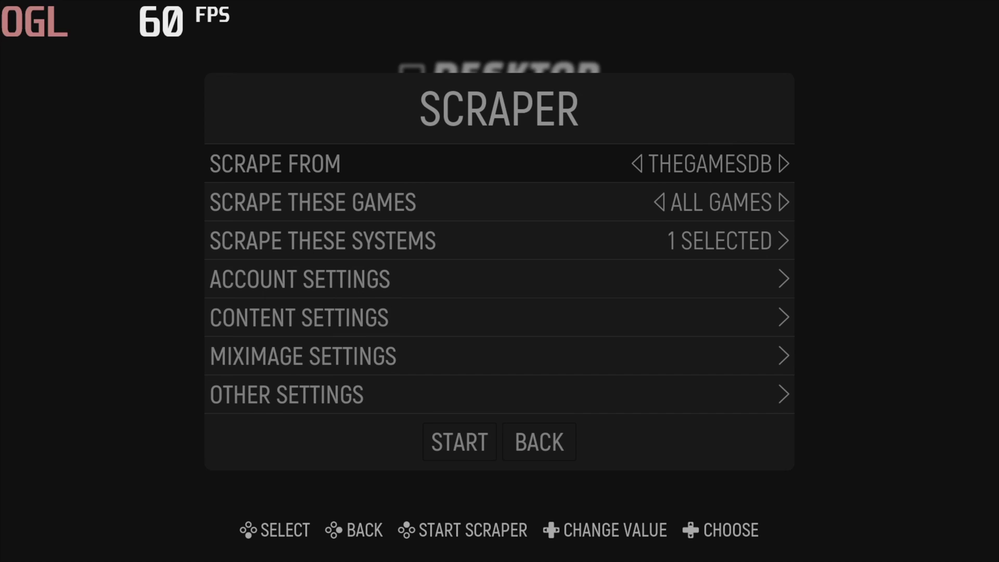
{"action": "key", "text": "Down"}
{"action": "key", "text": "Down"}
{"action": "key", "text": "Return"}
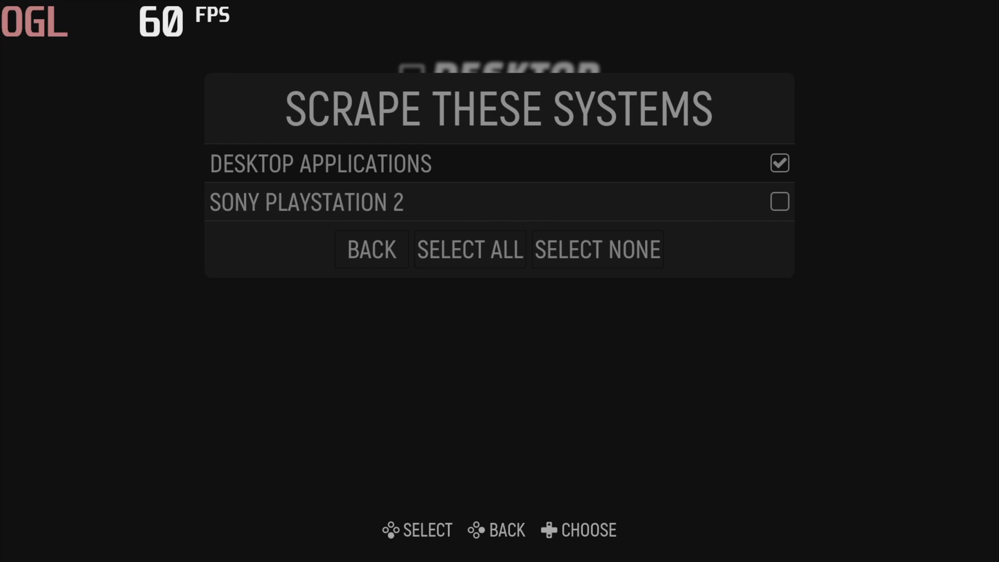
{"action": "key", "text": "Return"}
{"action": "key", "text": "Return"}
{"action": "key", "text": "BackSpace"}
{"action": "key", "text": "Down"}
{"action": "key", "text": "Down"}
{"action": "key", "text": "Down"}
{"action": "key", "text": "Down"}
{"action": "key", "text": "Down"}
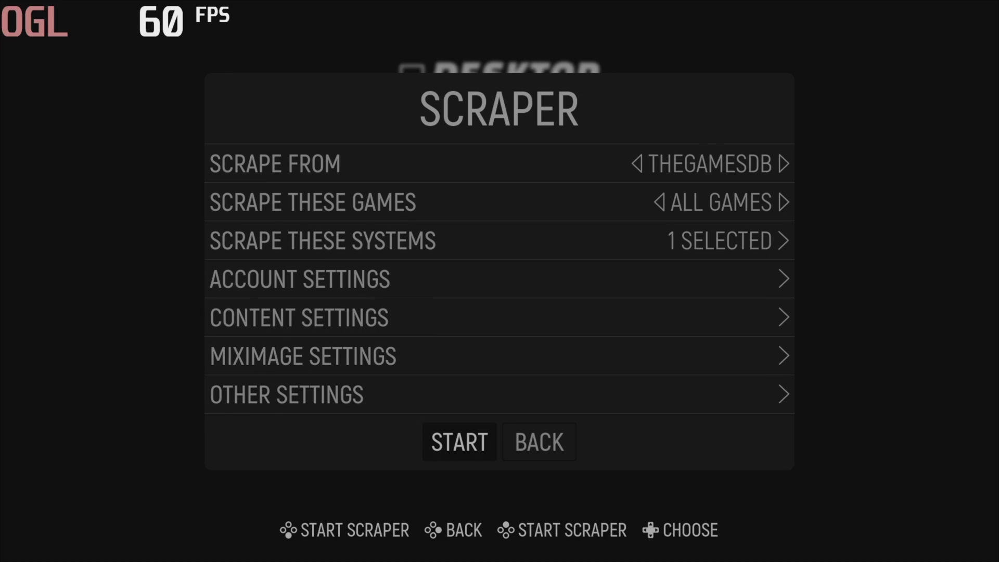
{"action": "key", "text": "Return"}
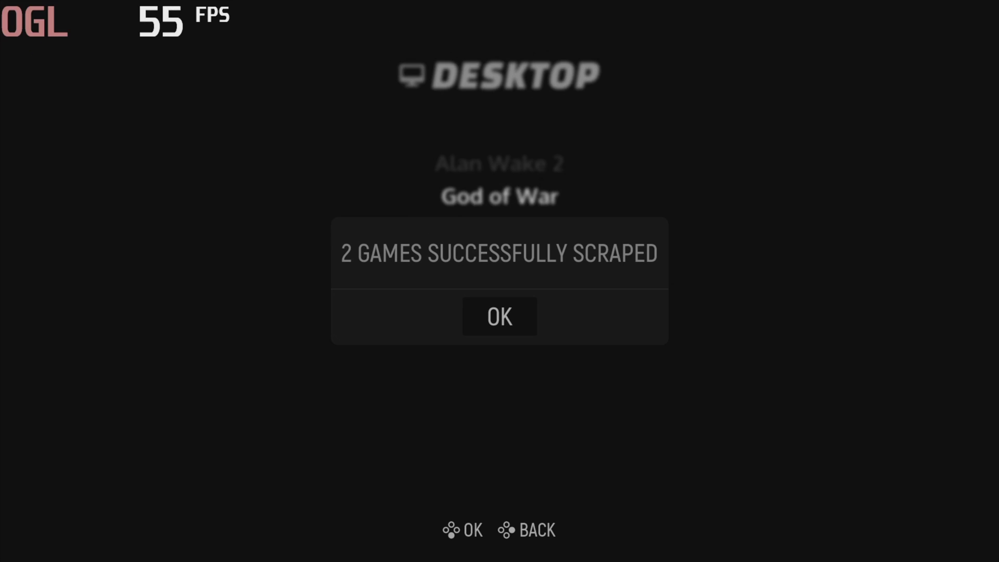
{"action": "key", "text": "Return"}
Return to the Desktop games list, highlight God of War and launch it
{"action": "key", "text": "BackSpace"}
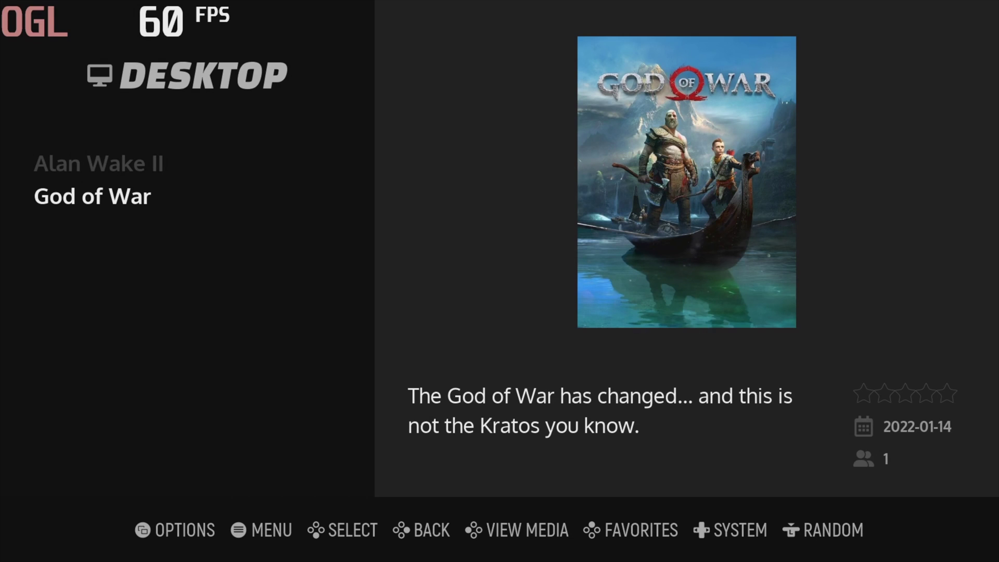
{"action": "key", "text": "Up"}
{"action": "key", "text": "Down"}
{"action": "key", "text": "Return"}
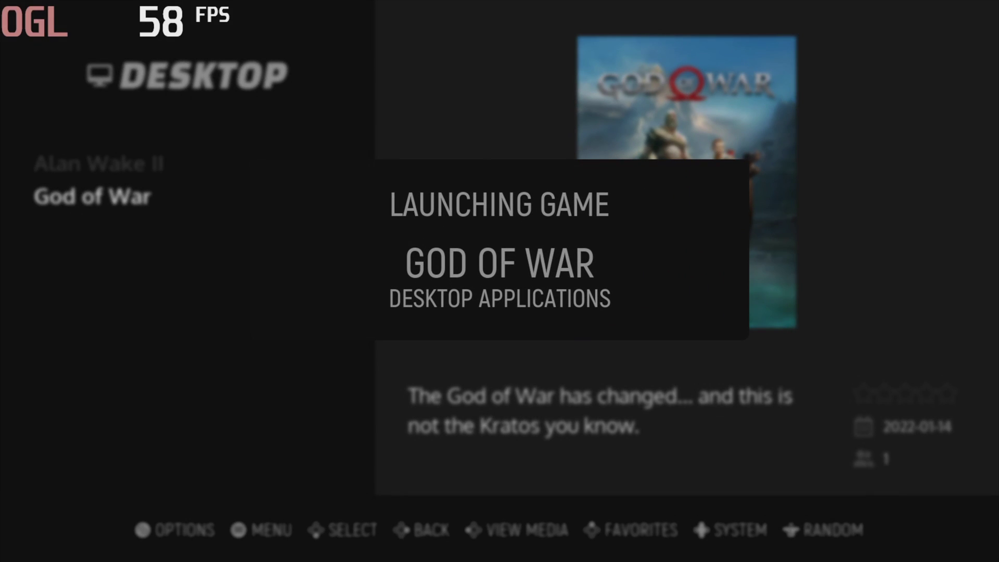